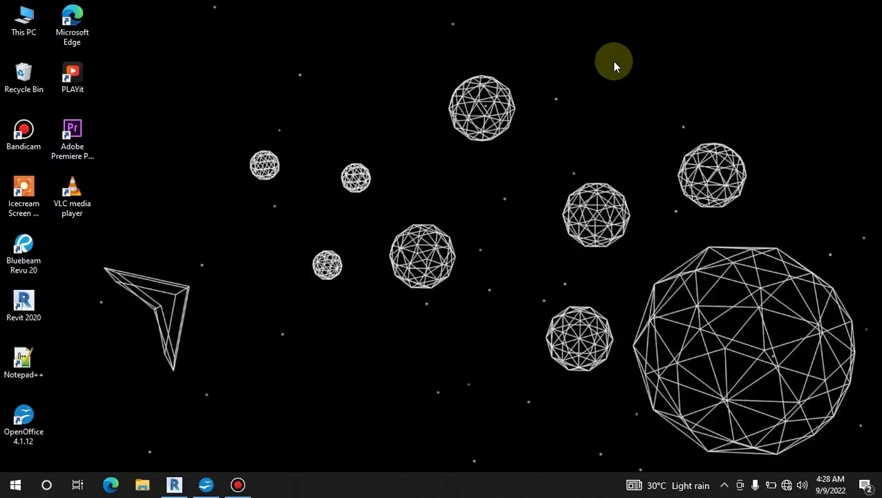
Step: Refresh the Windows desktop twice from its shortcut menu
{"action": "right_click", "coordinate": [434, 77]}
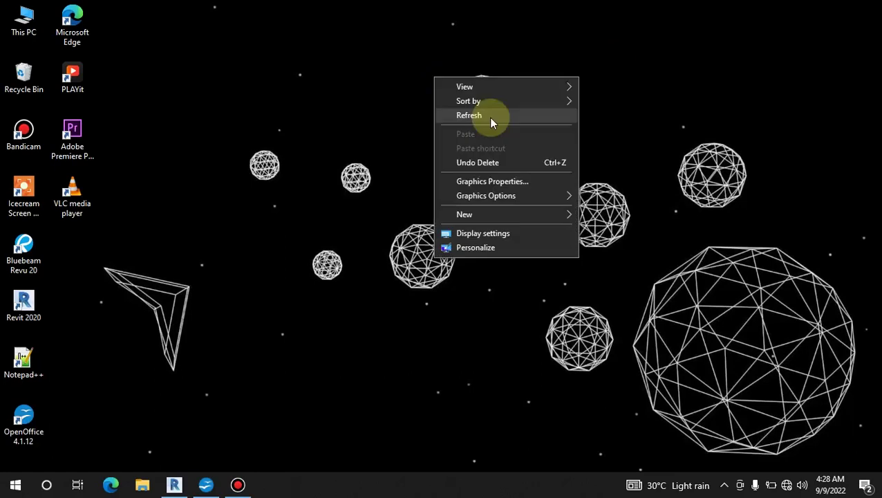
{"action": "left_click", "coordinate": [493, 122]}
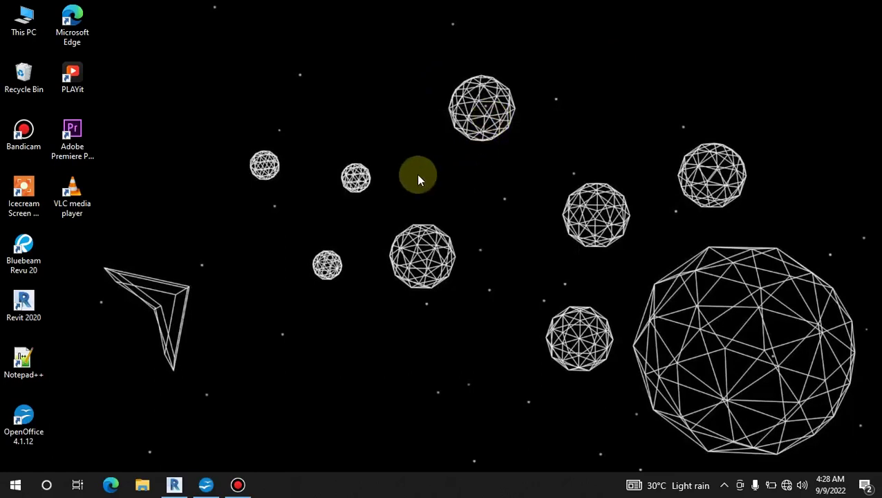
{"action": "right_click", "coordinate": [428, 27]}
{"action": "left_click", "coordinate": [469, 63]}
{"action": "left_click_drag", "start_coordinate": [429, 49], "coordinate": [477, 125]}
Step: Show the Impress presentation on the 'What is central model' slide, minimizing and restoring it once
{"action": "left_click", "coordinate": [206, 484]}
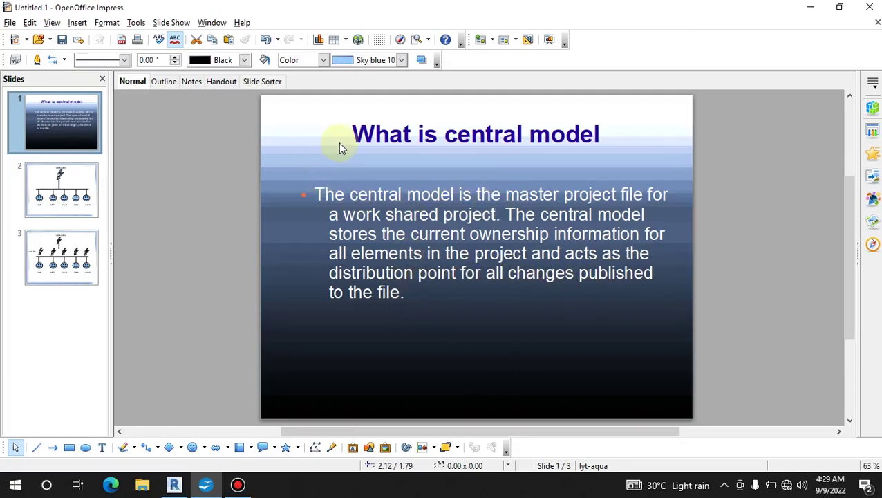
{"action": "left_click", "coordinate": [816, 6]}
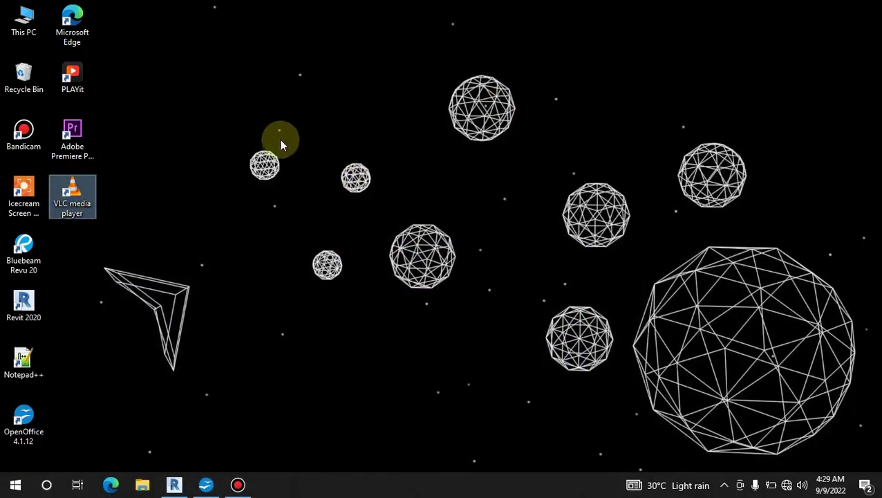
{"action": "left_click", "coordinate": [372, 217]}
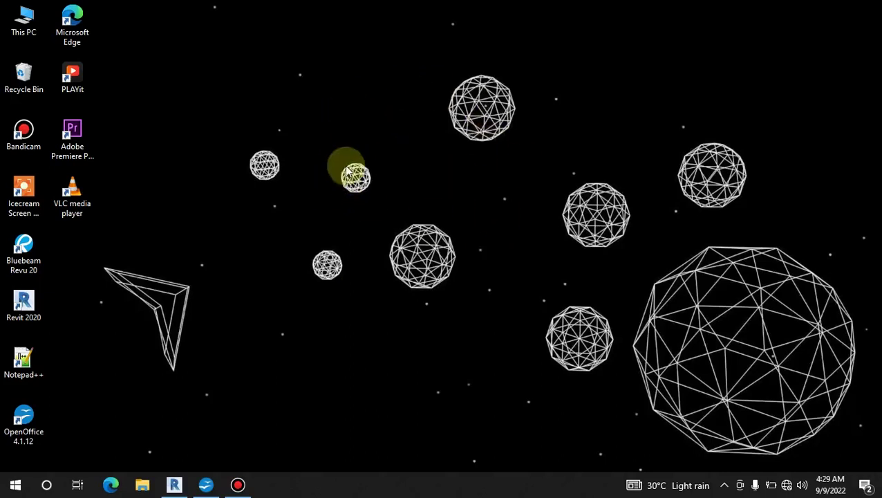
{"action": "left_click", "coordinate": [205, 484]}
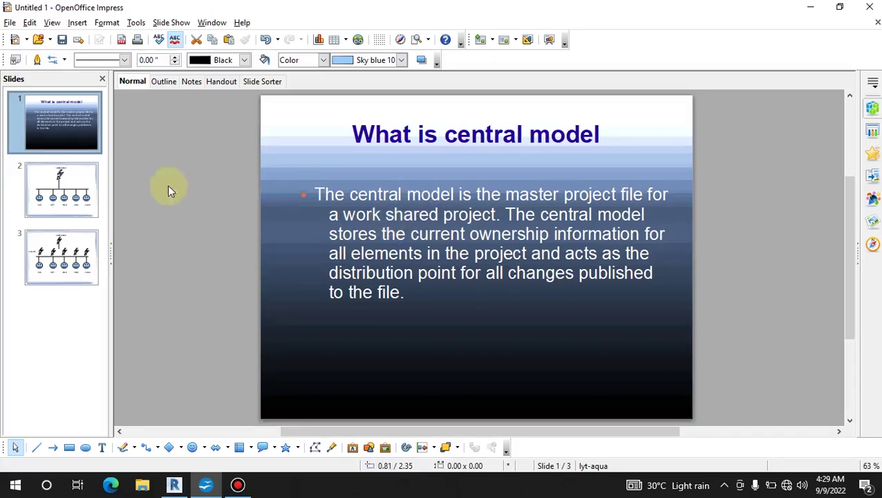
Step: View the Central Model diagram on slide 2, then minimize Impress
{"action": "left_click", "coordinate": [66, 192]}
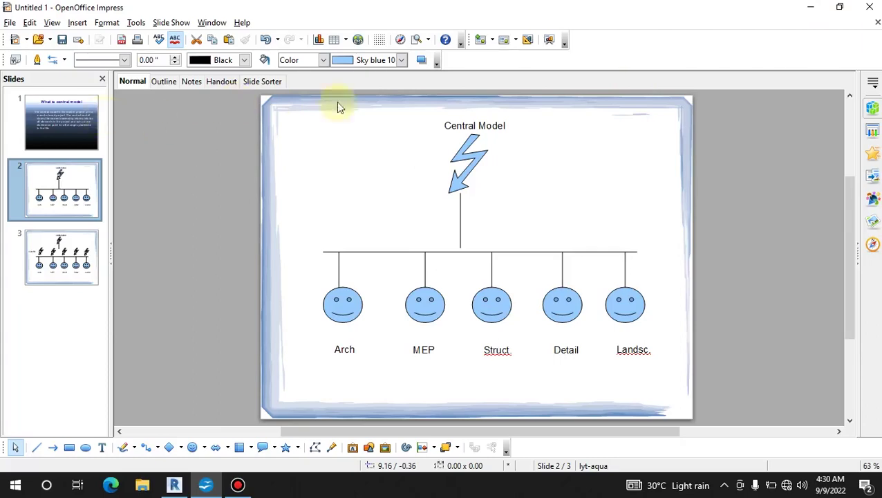
{"action": "left_click", "coordinate": [811, 7]}
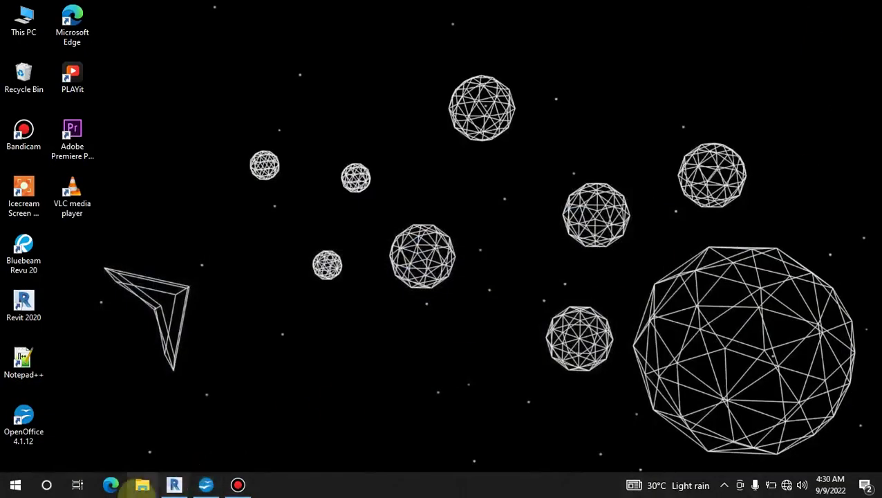
Step: Create new project Project4 from the Construction Template and pan its Level 1 floor plan
{"action": "left_click", "coordinate": [173, 484]}
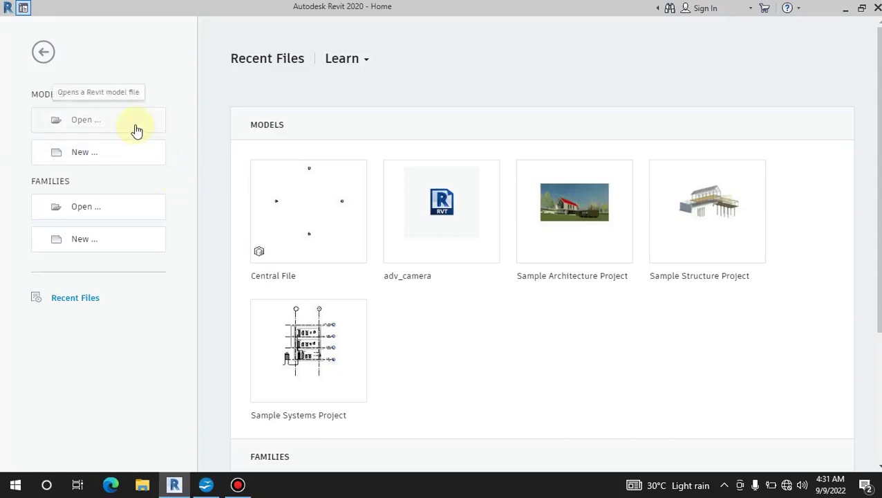
{"action": "left_click", "coordinate": [99, 158]}
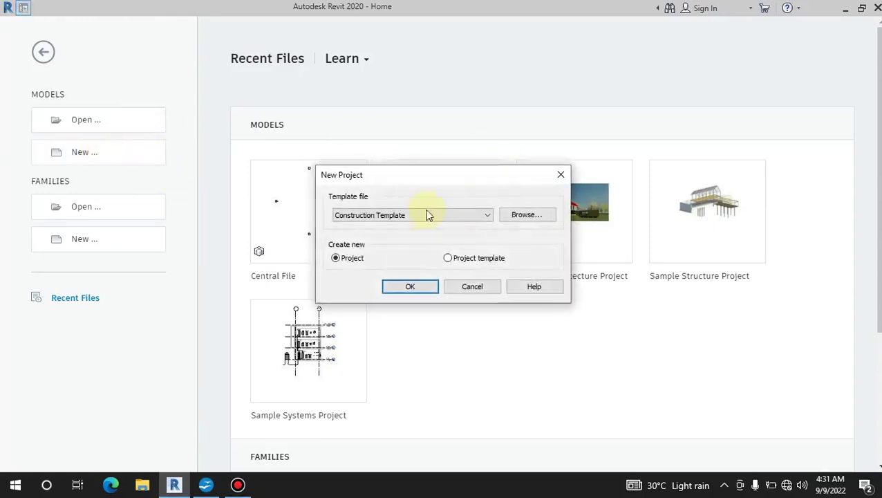
{"action": "left_click", "coordinate": [404, 213]}
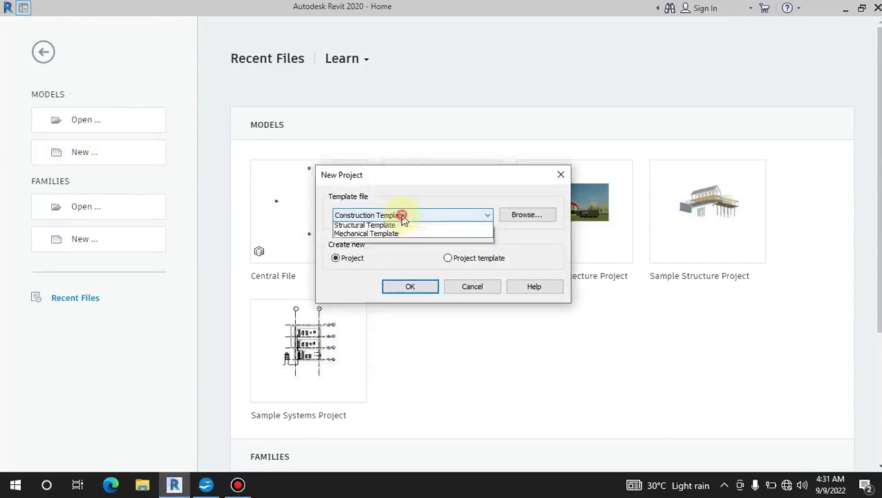
{"action": "left_click", "coordinate": [369, 236]}
{"action": "left_click", "coordinate": [428, 287]}
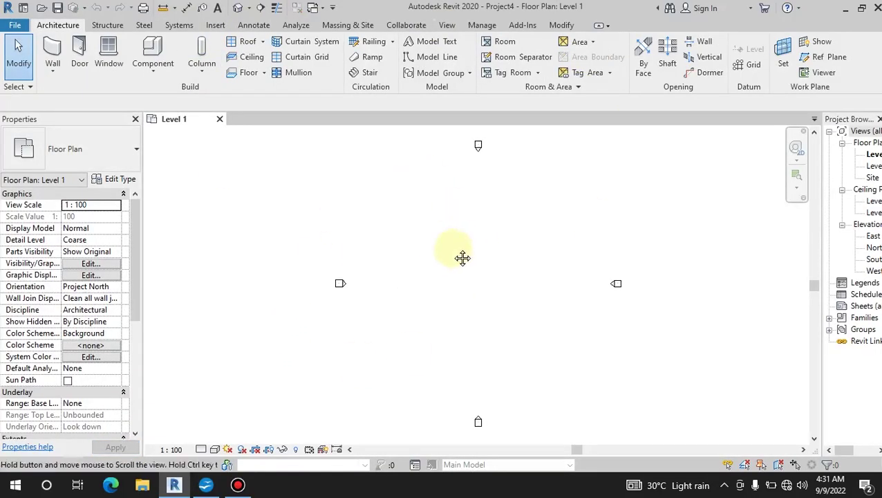
{"action": "middle_click_drag", "start_coordinate": [462, 258], "coordinate": [440, 264]}
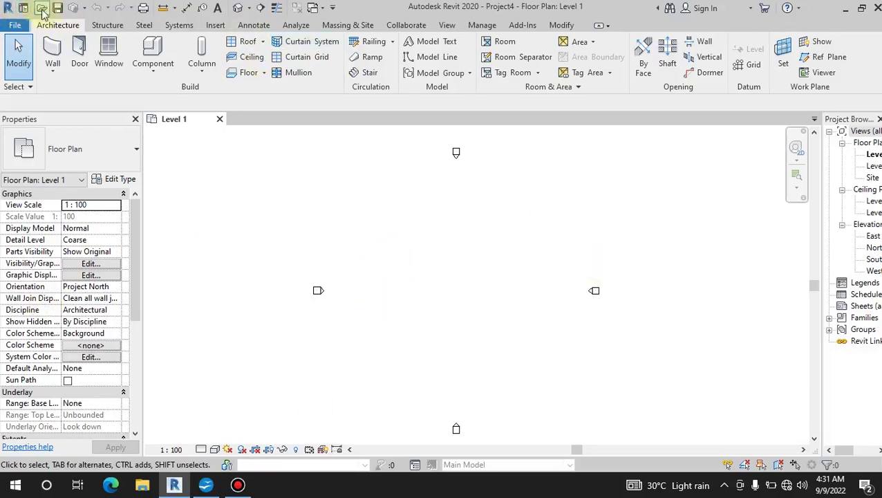
Step: Save the project as central.rvt in Documents after reviewing its save options
{"action": "left_click", "coordinate": [16, 26]}
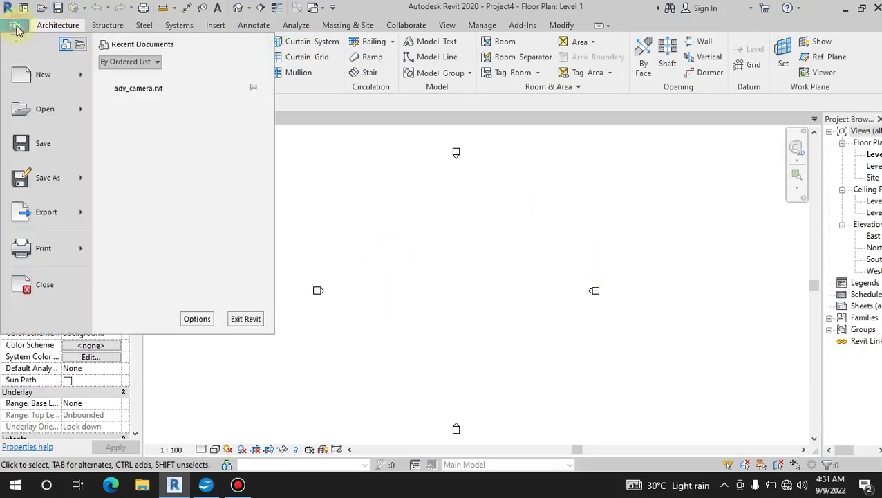
{"action": "left_click", "coordinate": [43, 142]}
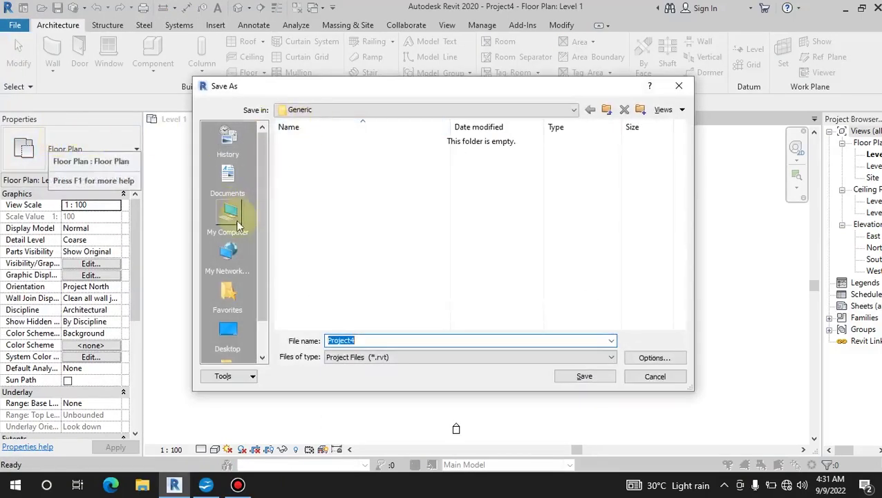
{"action": "left_click", "coordinate": [227, 170]}
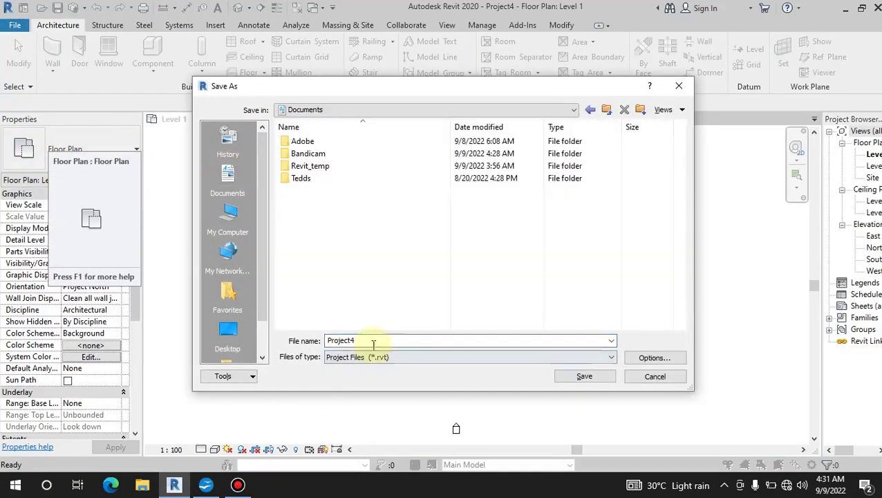
{"action": "type", "text": "central"}
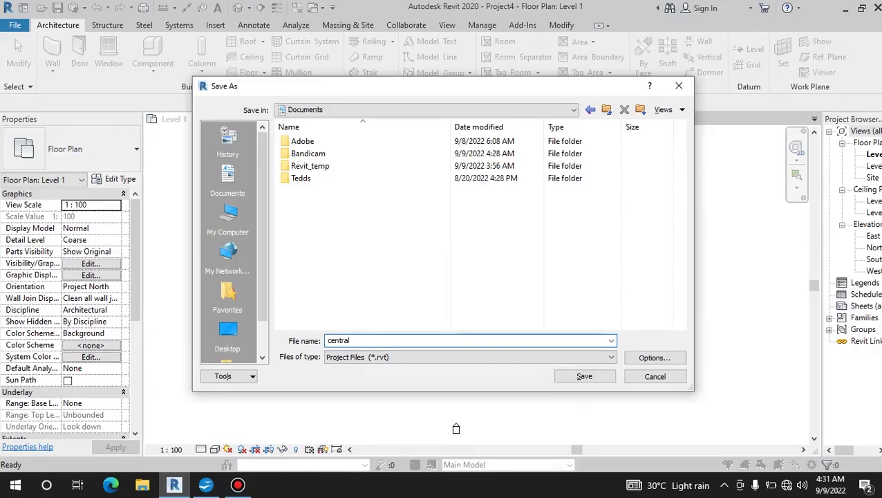
{"action": "left_click", "coordinate": [645, 360]}
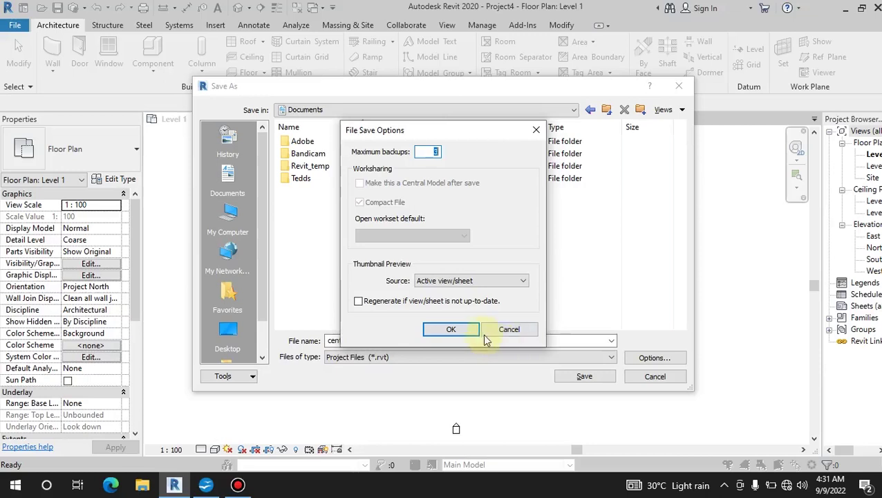
{"action": "left_click", "coordinate": [510, 330]}
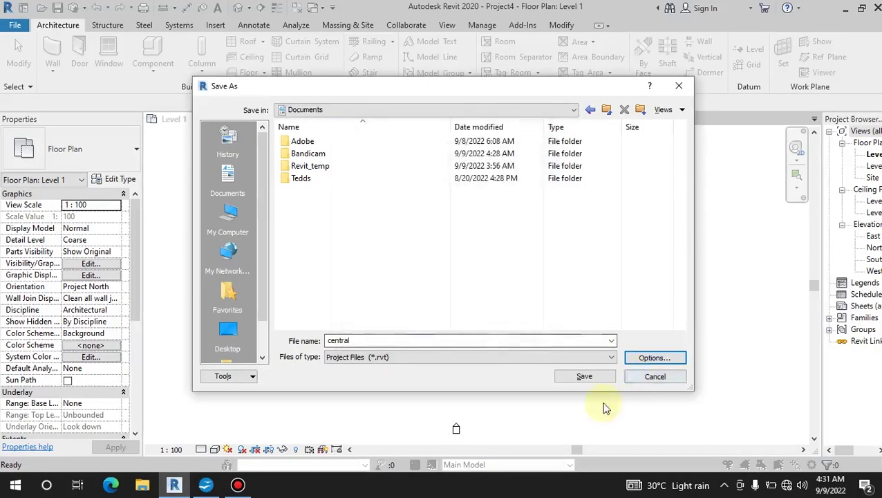
{"action": "left_click", "coordinate": [586, 377]}
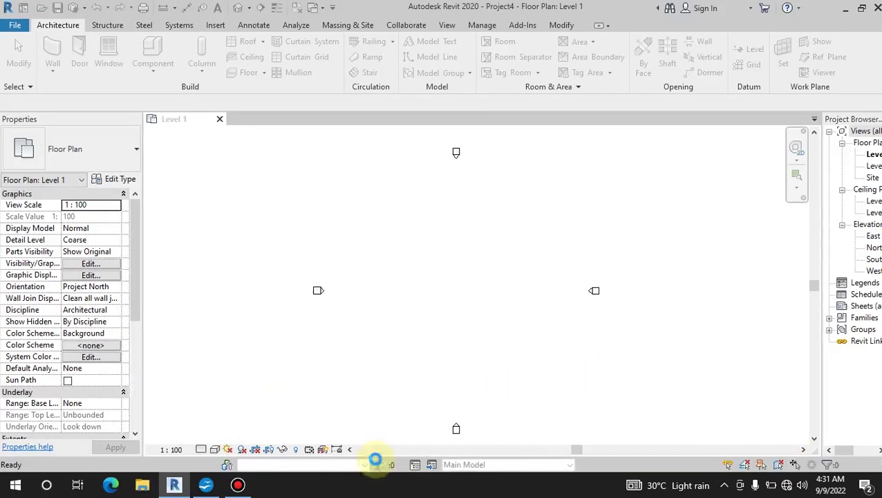
{"action": "left_click", "coordinate": [146, 487]}
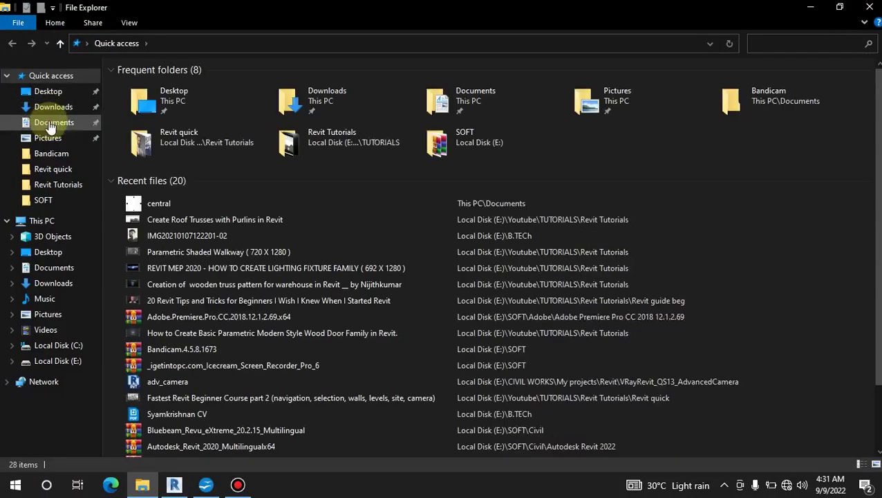
Step: Check central.rvt in Documents using large icons, then minimize Explorer to return to Revit
{"action": "left_click", "coordinate": [50, 126]}
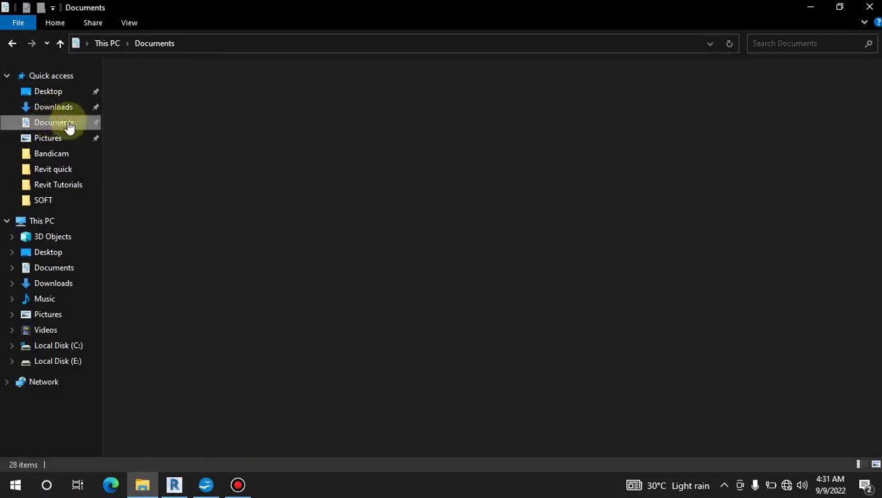
{"action": "left_click", "coordinate": [136, 142]}
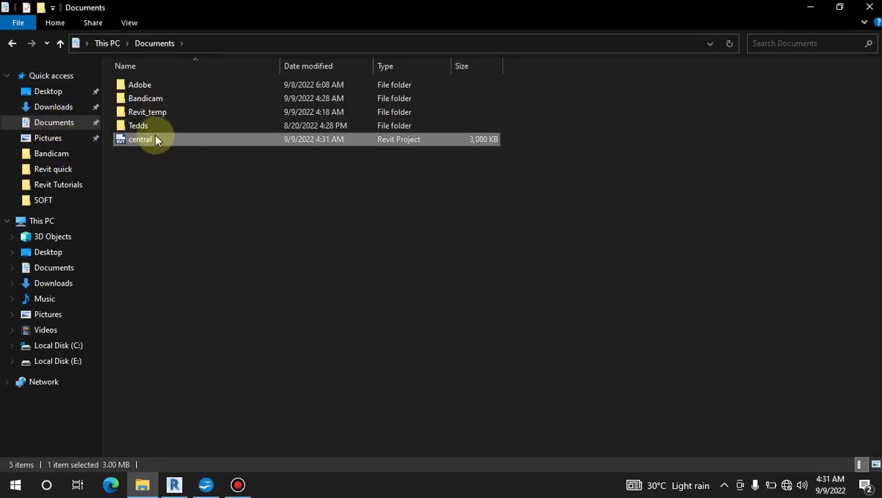
{"action": "left_click", "coordinate": [876, 464]}
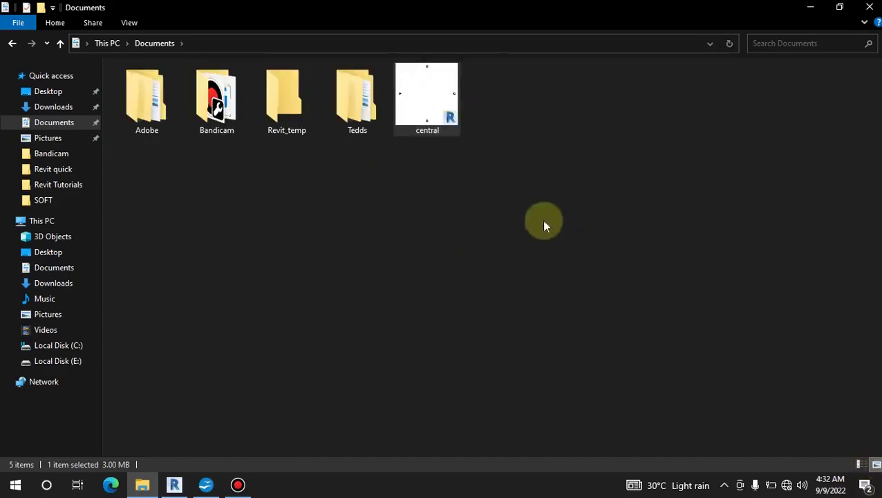
{"action": "left_click", "coordinate": [664, 237]}
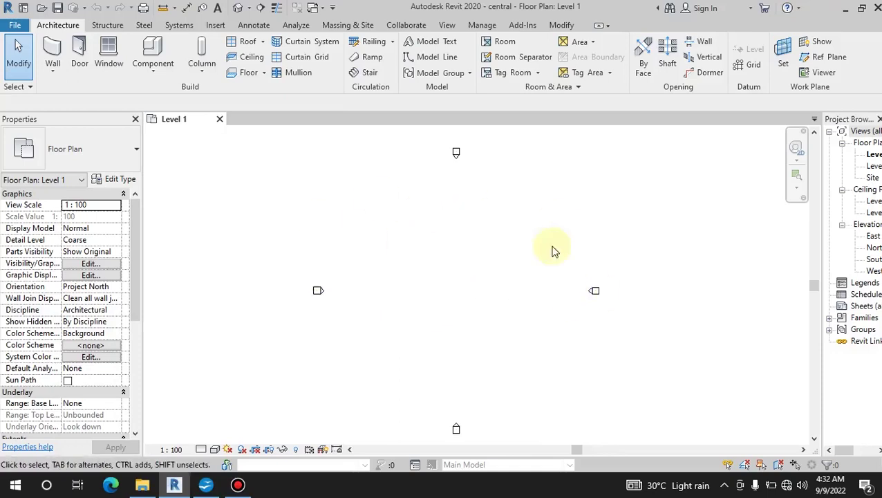
{"action": "left_click", "coordinate": [141, 484]}
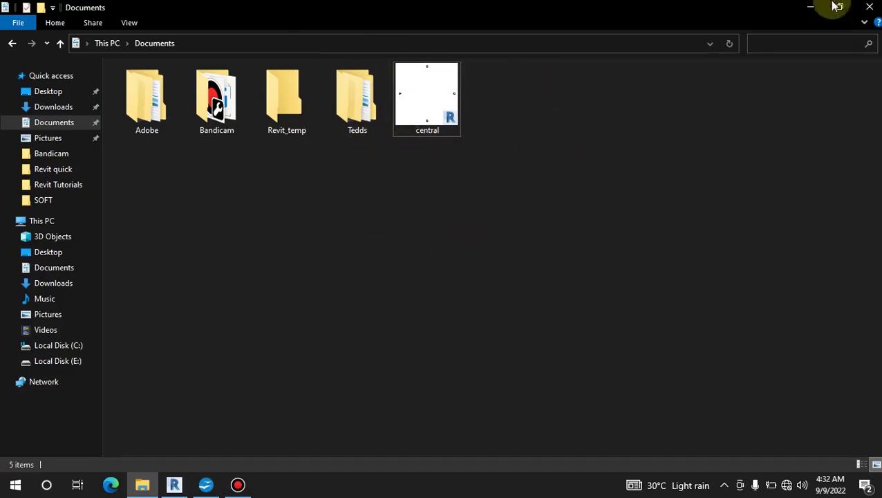
{"action": "left_click", "coordinate": [810, 7]}
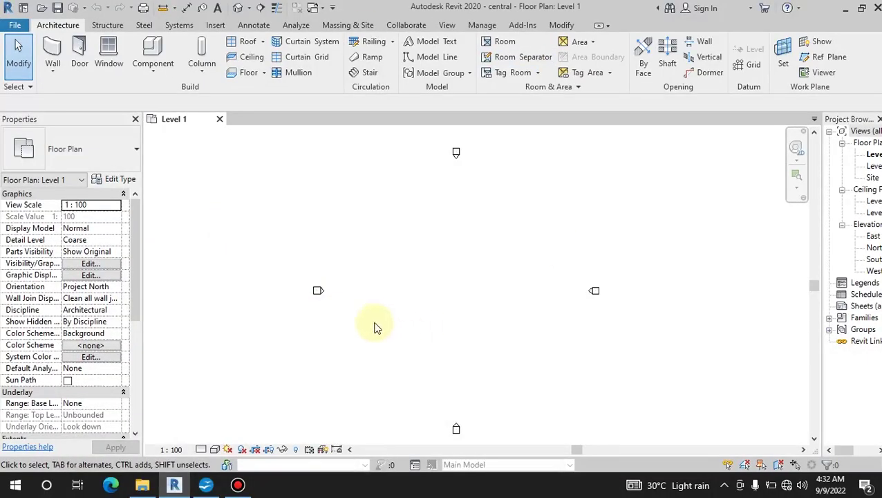
{"action": "left_click", "coordinate": [404, 25]}
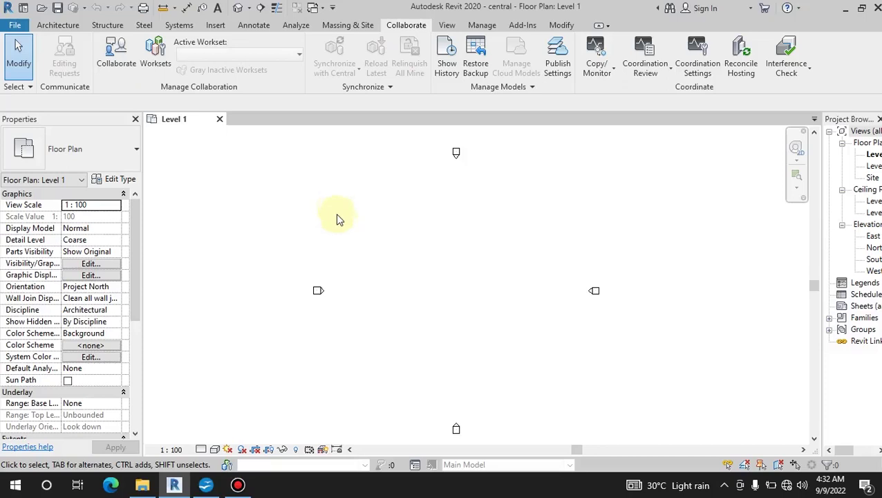
Step: Launch the Collaborate command to enable collaboration on the central project
{"action": "left_click", "coordinate": [117, 54]}
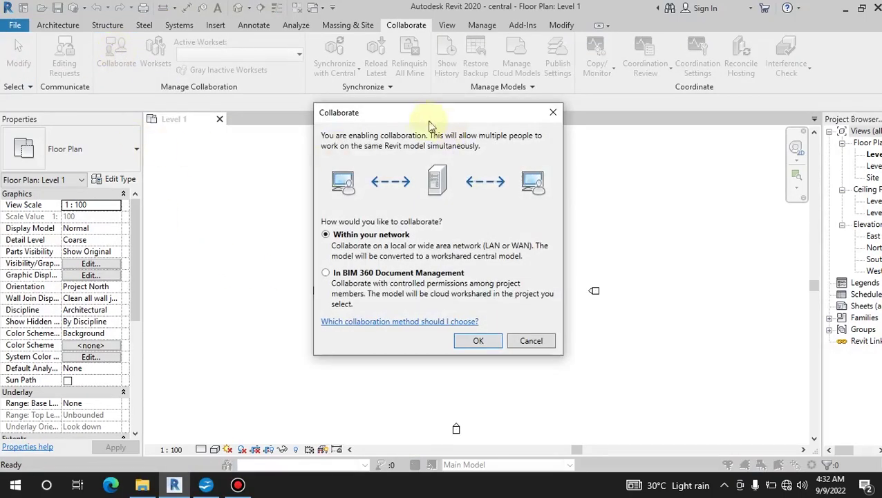
Step: Enable collaboration Within your network after comparing it with BIM 360 Document Management
{"action": "left_click_drag", "start_coordinate": [378, 117], "coordinate": [407, 121]}
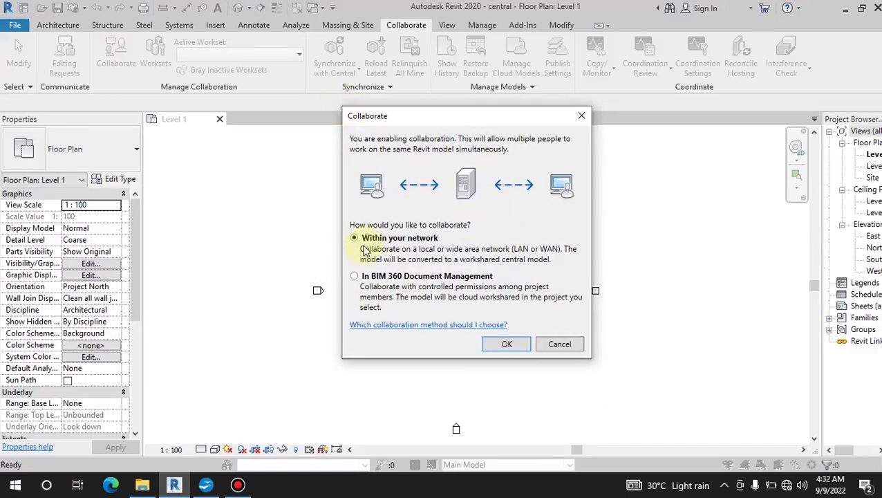
{"action": "left_click", "coordinate": [388, 278]}
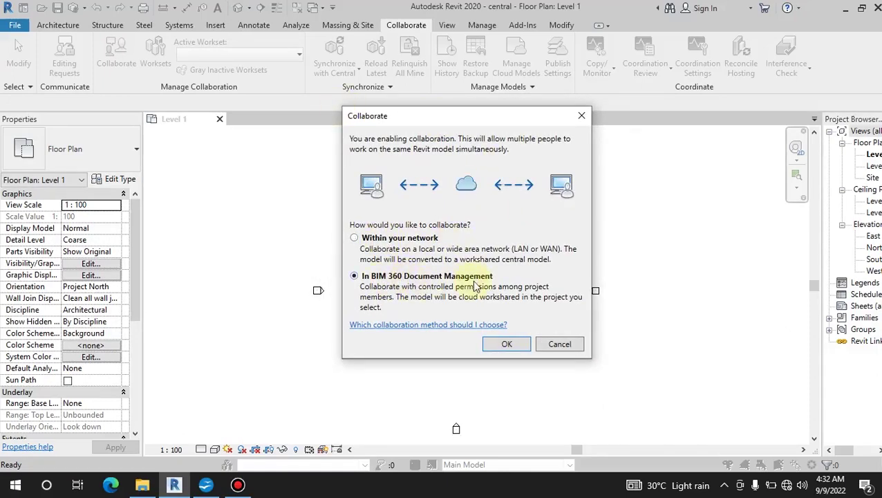
{"action": "left_click", "coordinate": [398, 239]}
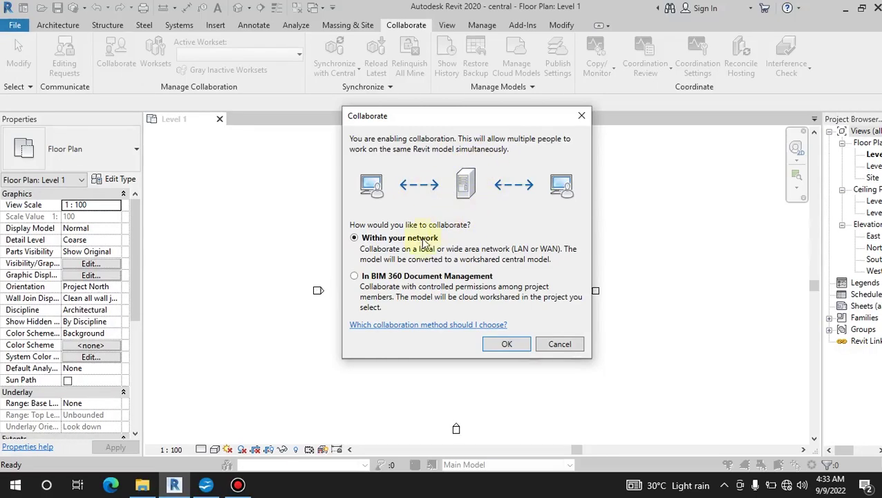
{"action": "left_click", "coordinate": [398, 277]}
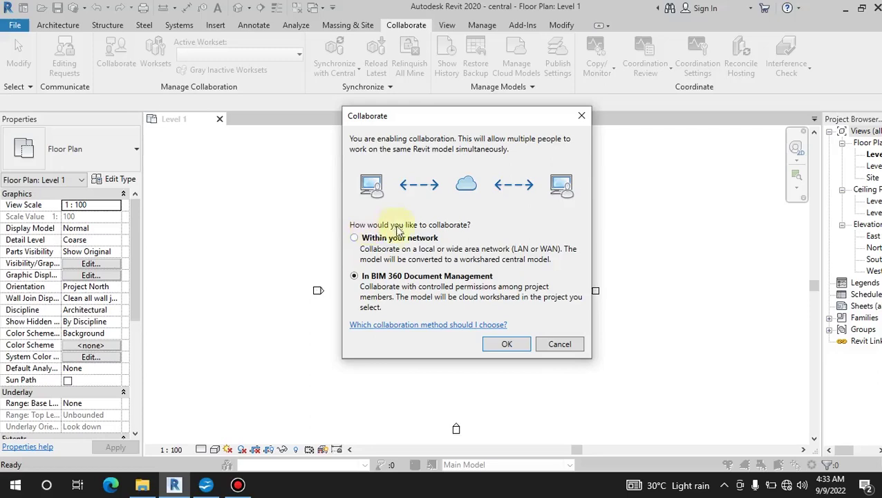
{"action": "left_click", "coordinate": [361, 240]}
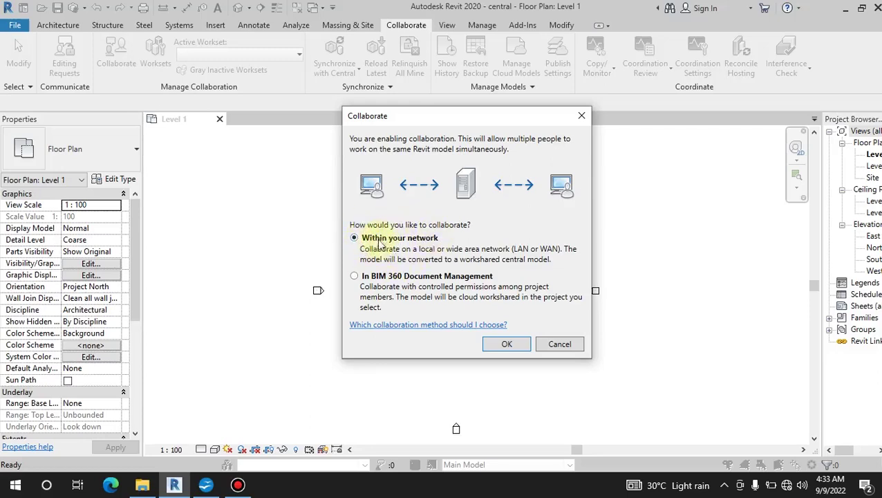
{"action": "left_click", "coordinate": [418, 278]}
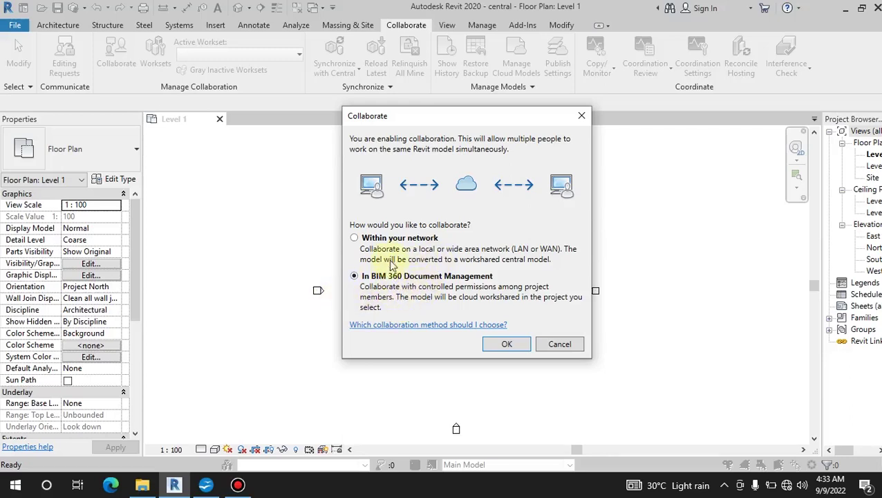
{"action": "left_click", "coordinate": [354, 238]}
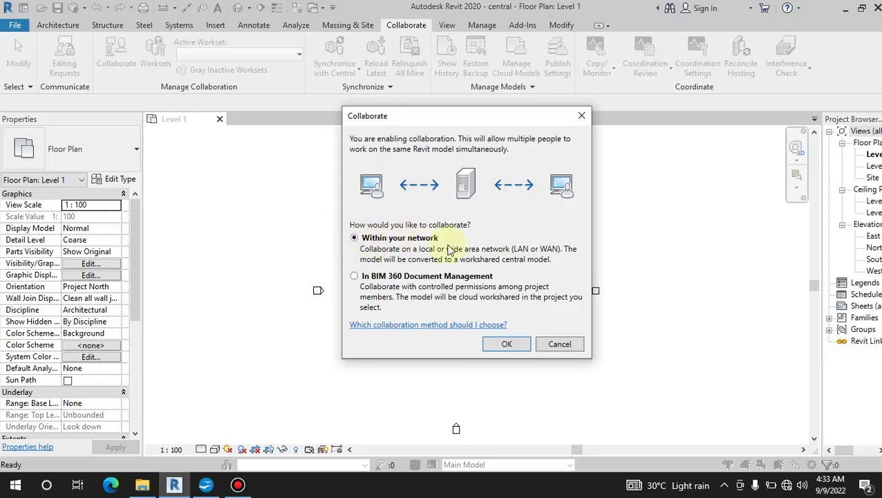
{"action": "left_click", "coordinate": [505, 344]}
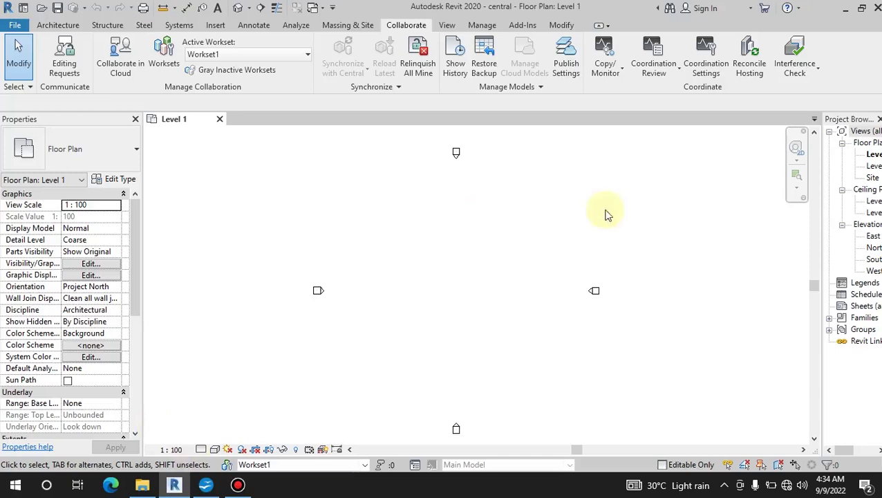
Step: Save the workshared project, bringing up the Save File as Central Model prompt
{"action": "left_click", "coordinate": [57, 8]}
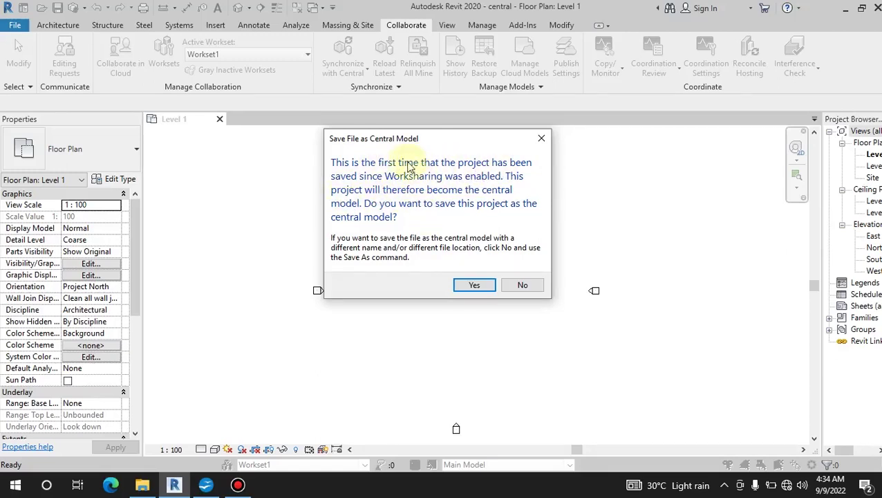
Step: Confirm saving the project as the central model
{"action": "left_click", "coordinate": [474, 284]}
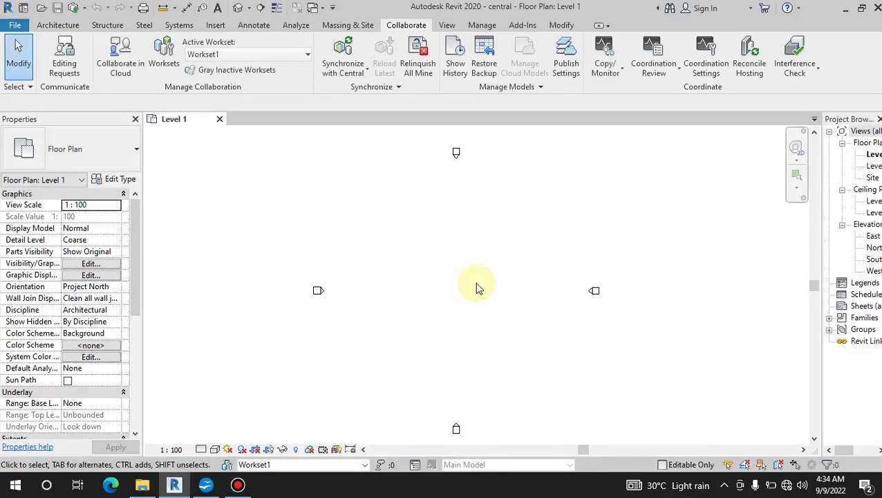
{"action": "left_click", "coordinate": [142, 484]}
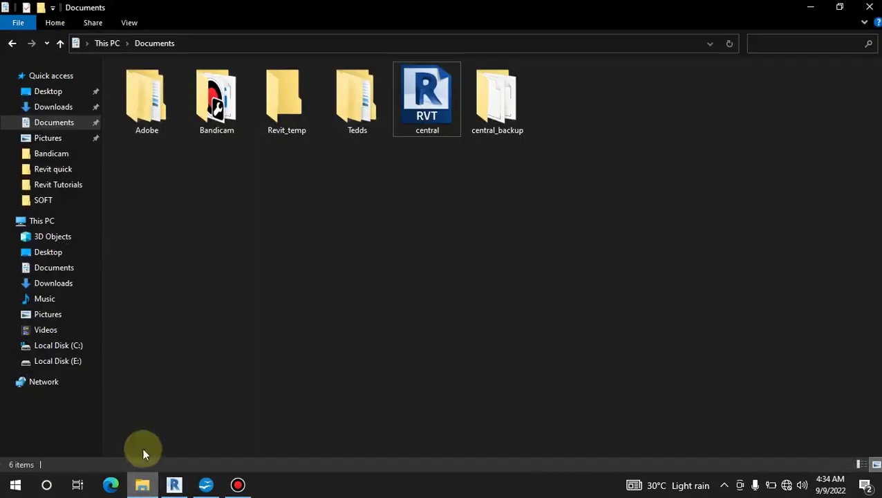
Step: Refresh Documents to show central.rvt beside central_backup, then return to Revit
{"action": "right_click", "coordinate": [415, 189]}
{"action": "left_click", "coordinate": [448, 243]}
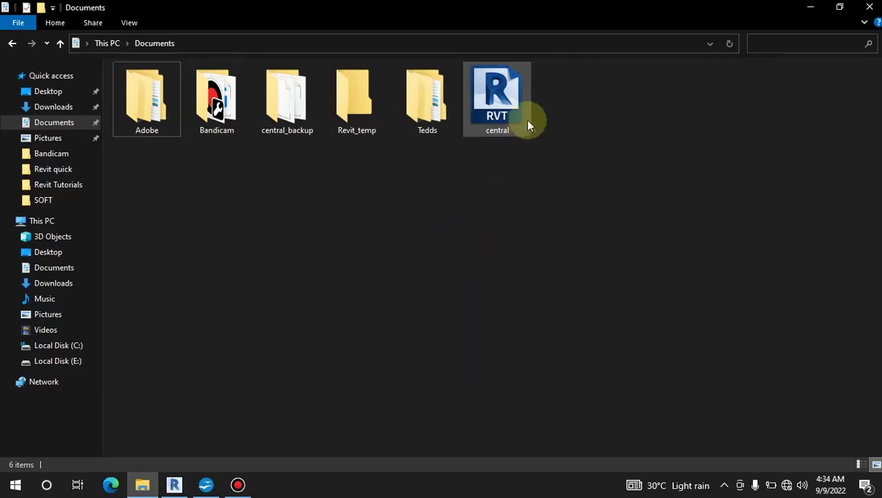
{"action": "left_click", "coordinate": [478, 88]}
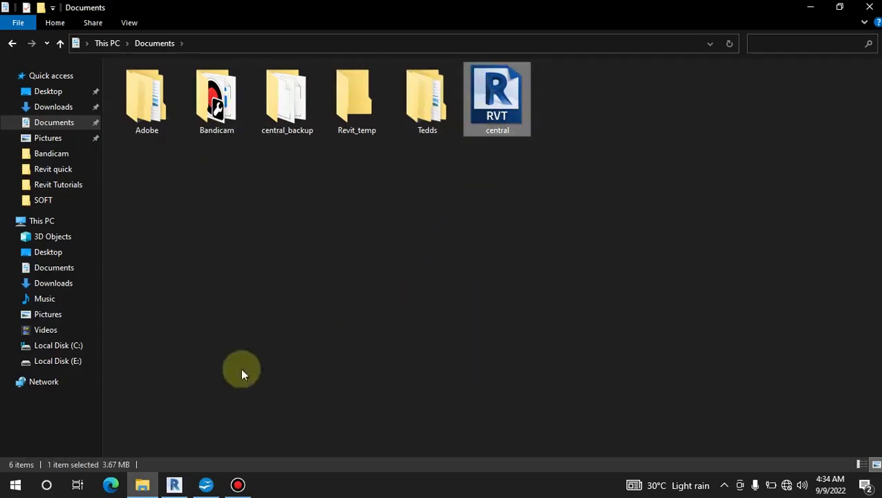
{"action": "left_click", "coordinate": [807, 21]}
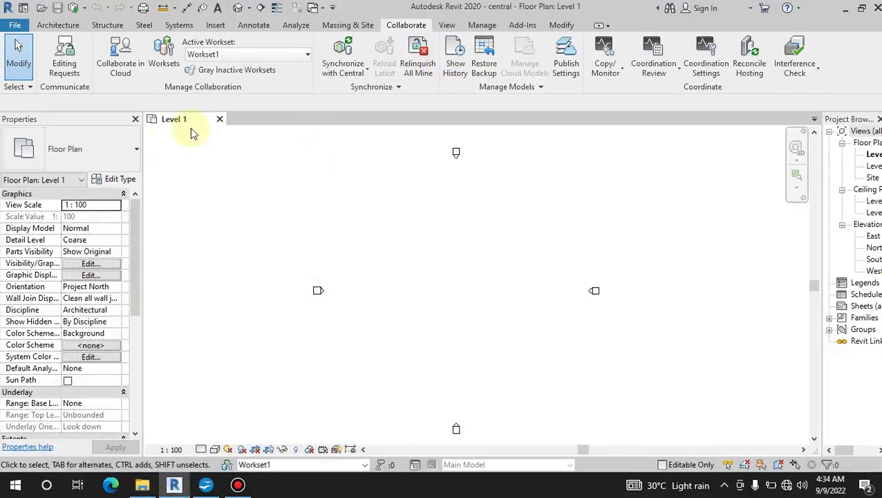
{"action": "left_click", "coordinate": [14, 25]}
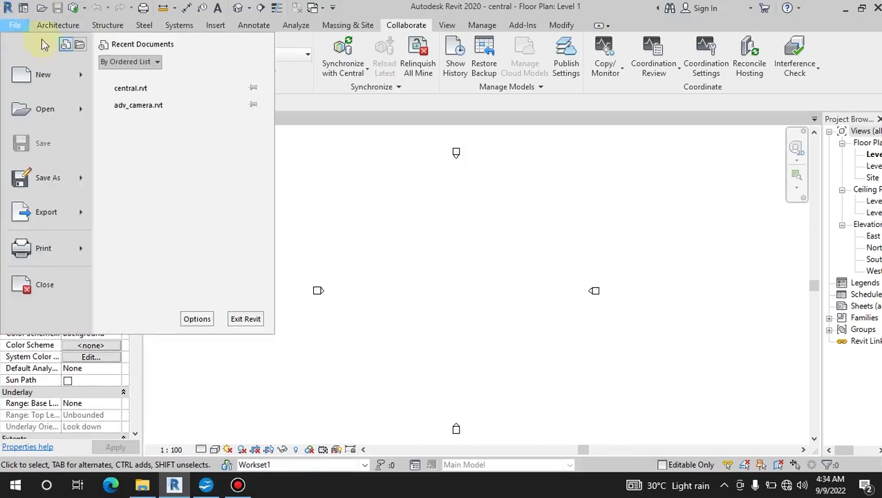
Step: Close the current project and start opening a model file from Documents
{"action": "left_click", "coordinate": [58, 282]}
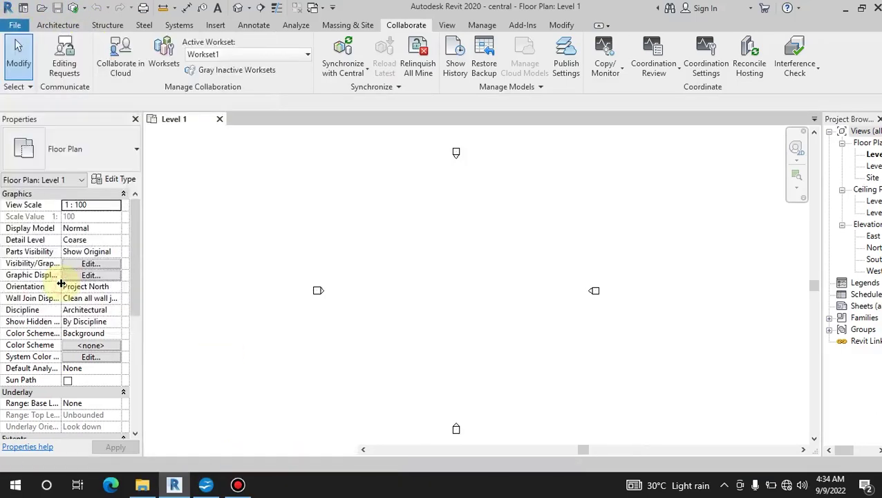
{"action": "left_click", "coordinate": [103, 123]}
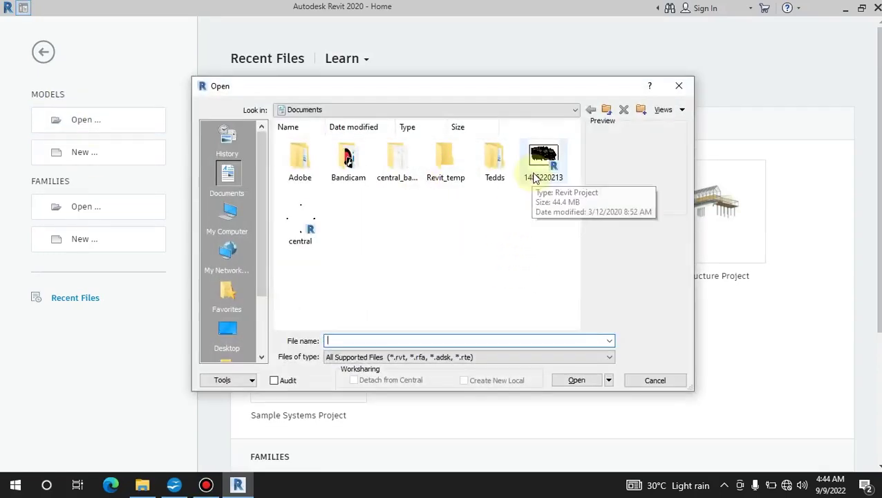
{"action": "scroll", "coordinate": [488, 222], "scroll_direction": "up", "scroll_amount": 2, "text": "ctrl"}
{"action": "scroll", "coordinate": [488, 222], "scroll_direction": "down", "scroll_amount": 2}
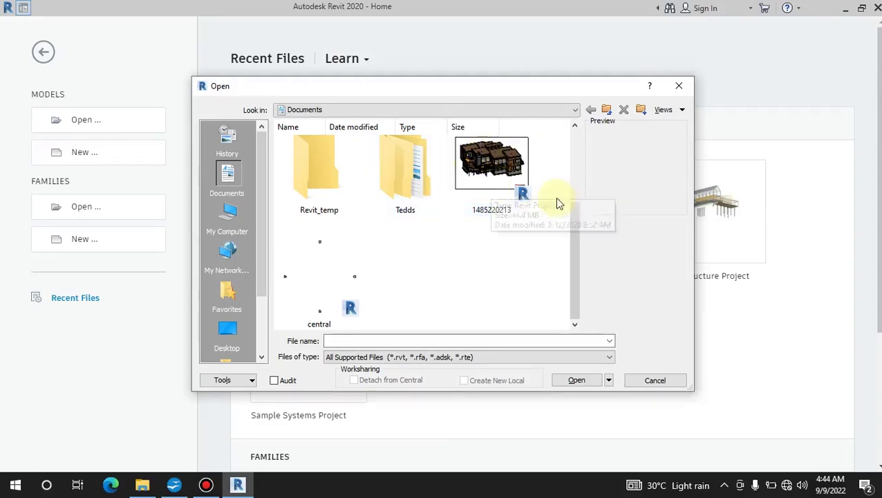
{"action": "left_click", "coordinate": [491, 173]}
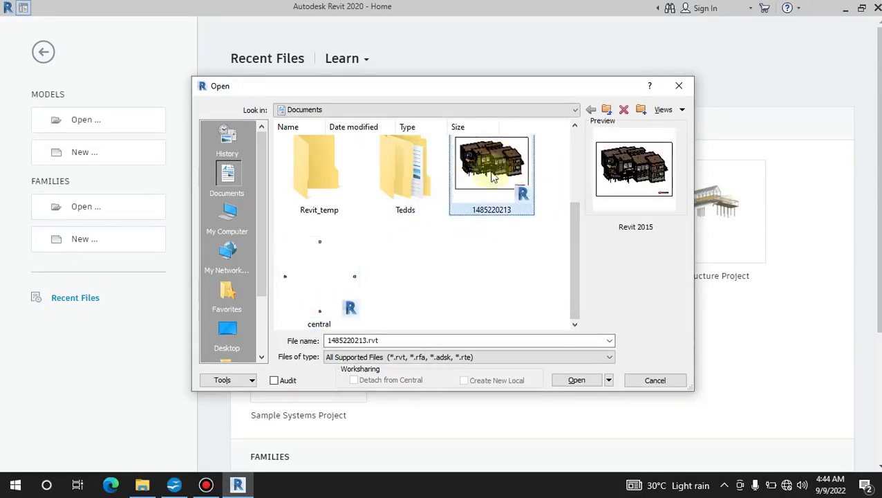
{"action": "left_click", "coordinate": [325, 289]}
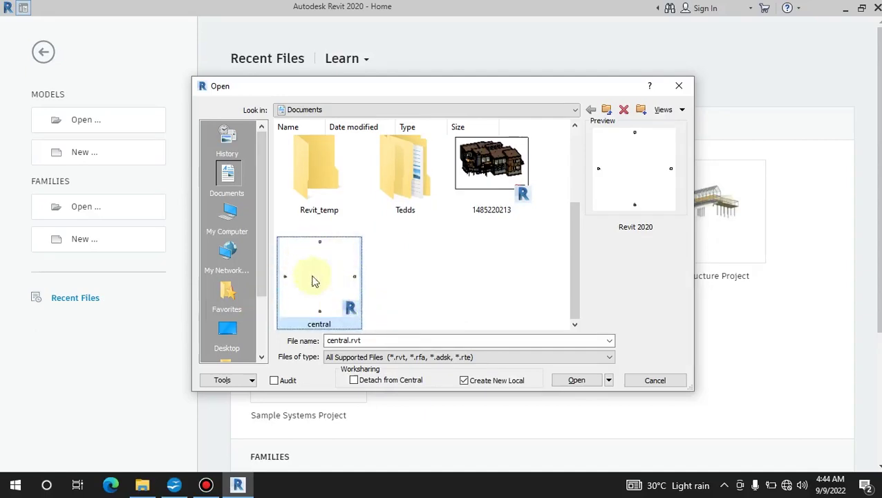
{"action": "left_click", "coordinate": [483, 250]}
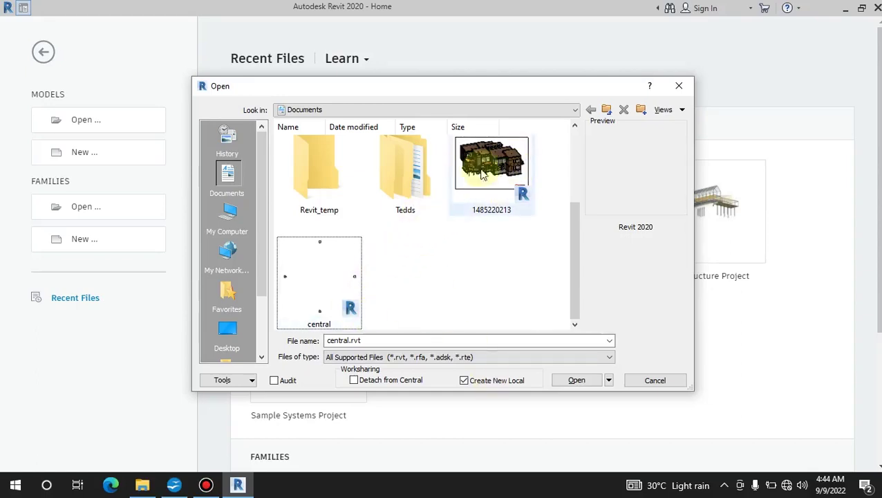
{"action": "left_click", "coordinate": [320, 278]}
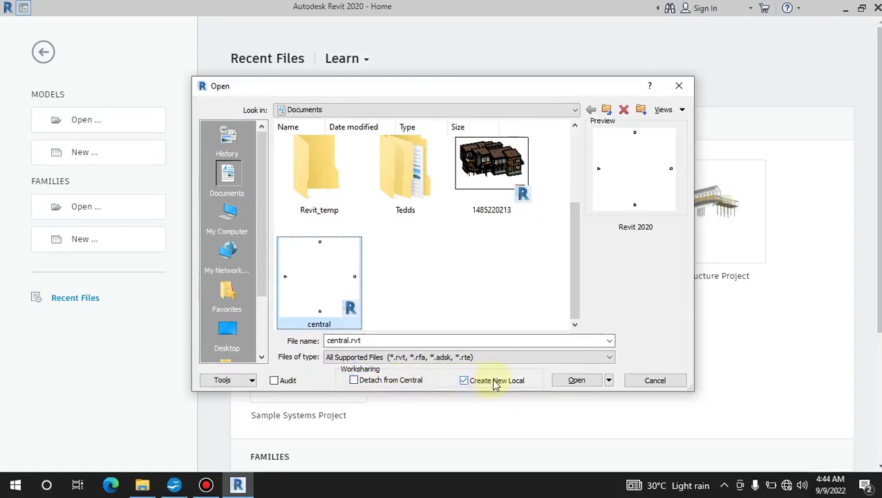
{"action": "left_click", "coordinate": [483, 258]}
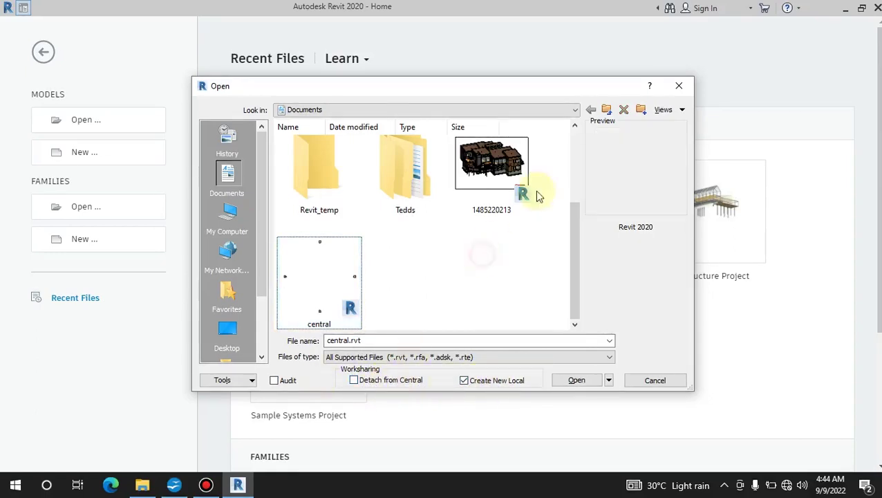
{"action": "left_click", "coordinate": [478, 179]}
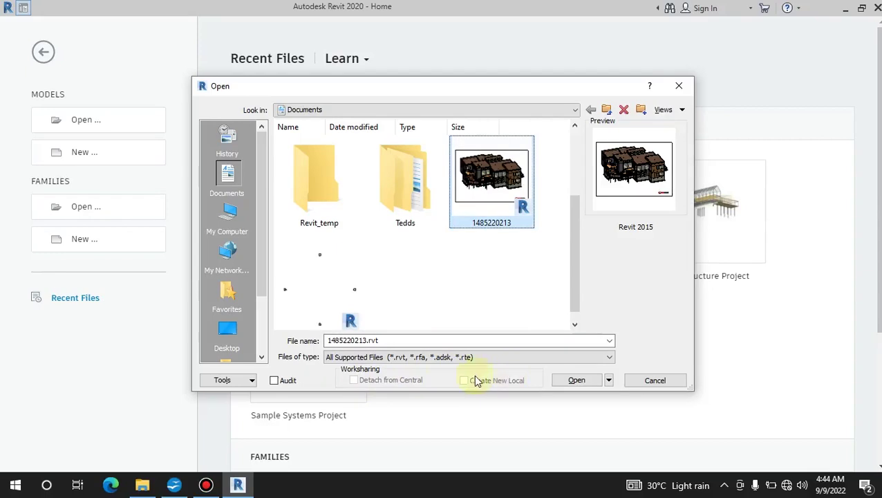
{"action": "left_click", "coordinate": [501, 284]}
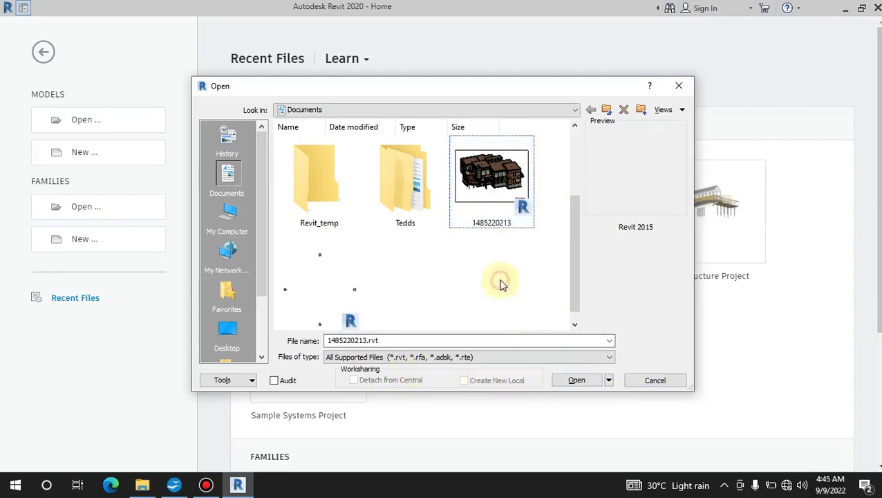
{"action": "scroll", "coordinate": [470, 190], "scroll_direction": "down", "scroll_amount": 1}
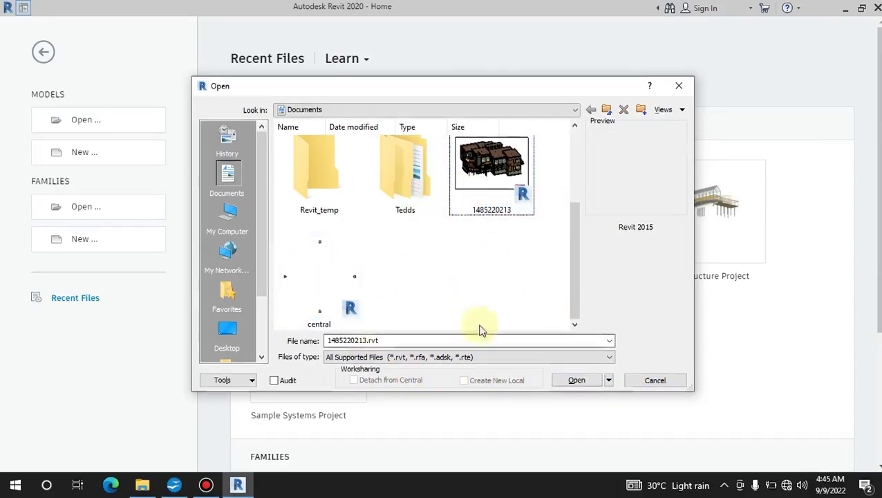
{"action": "left_click", "coordinate": [309, 278]}
Step: Make sure Create New Local is ticked for central.rvt, then switch to the slides
{"action": "left_click", "coordinate": [388, 382]}
{"action": "left_click", "coordinate": [497, 381]}
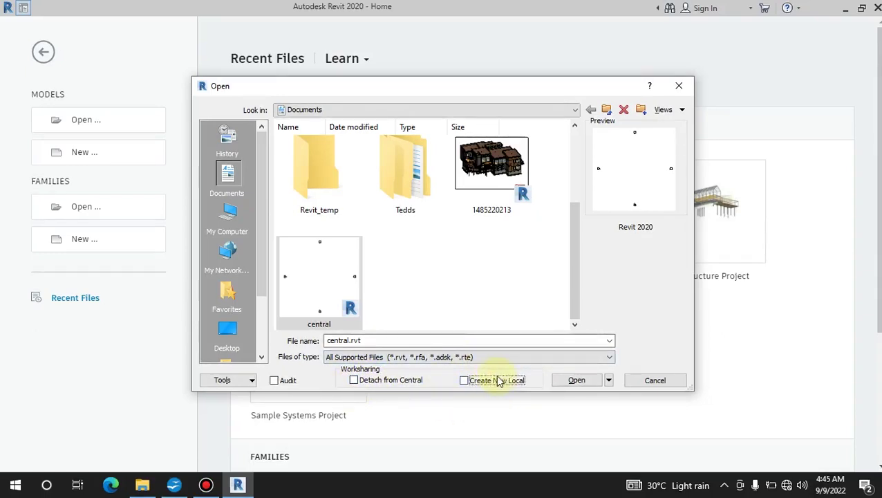
{"action": "left_click", "coordinate": [463, 381]}
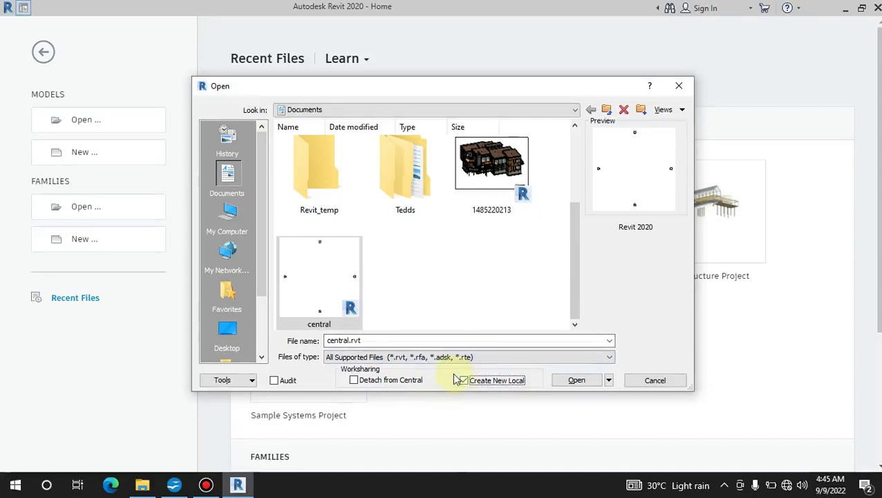
{"action": "left_click", "coordinate": [175, 484]}
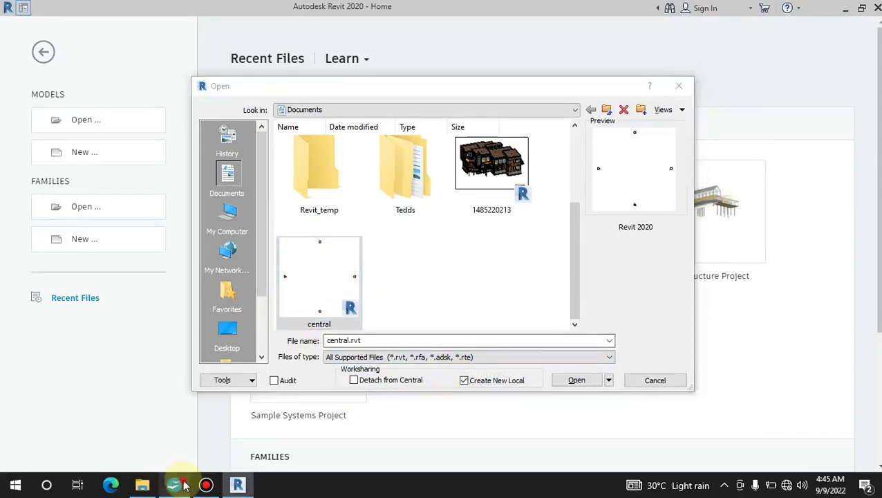
Step: Show slide 2's central-model diagram and untick Create New Local in Revit
{"action": "left_click", "coordinate": [38, 176]}
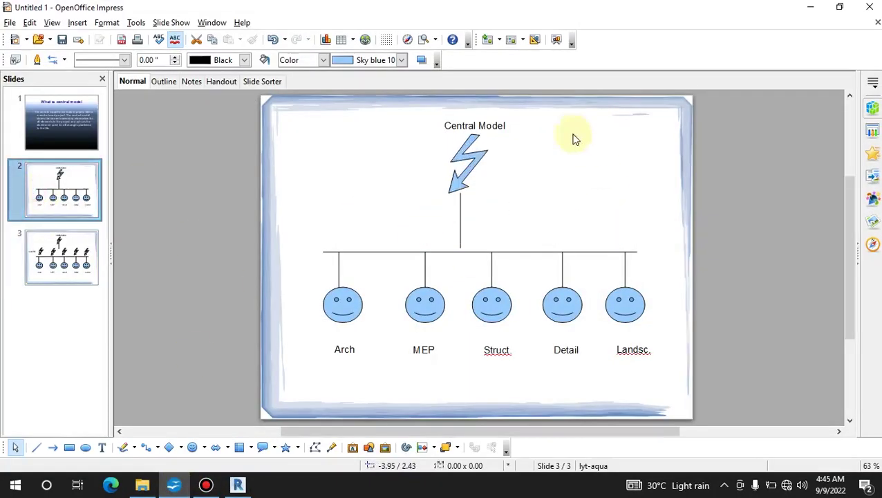
{"action": "left_click", "coordinate": [237, 484]}
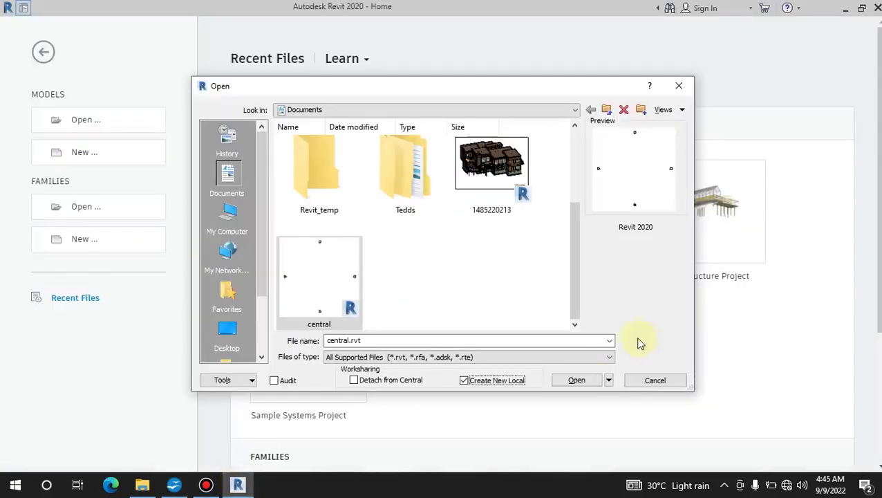
{"action": "left_click", "coordinate": [467, 380]}
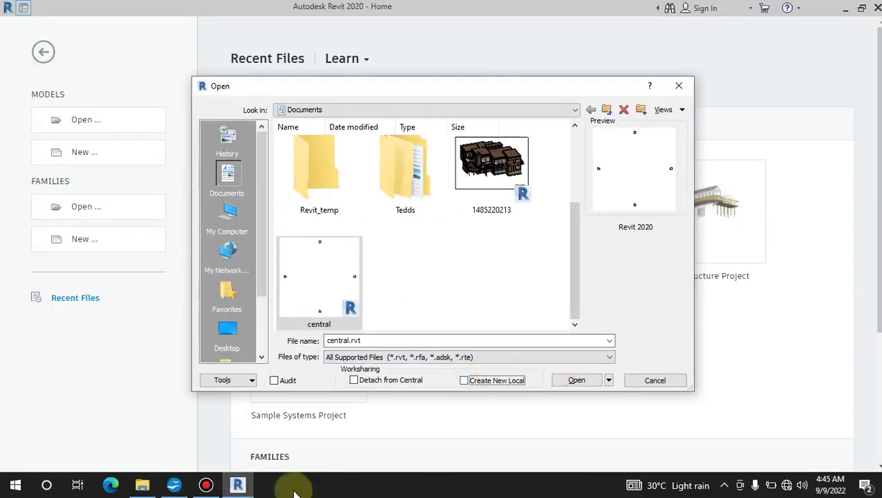
Step: Toggle between Impress slide 2 and Revit's Open dialog, ending on the presentation
{"action": "left_click", "coordinate": [173, 484]}
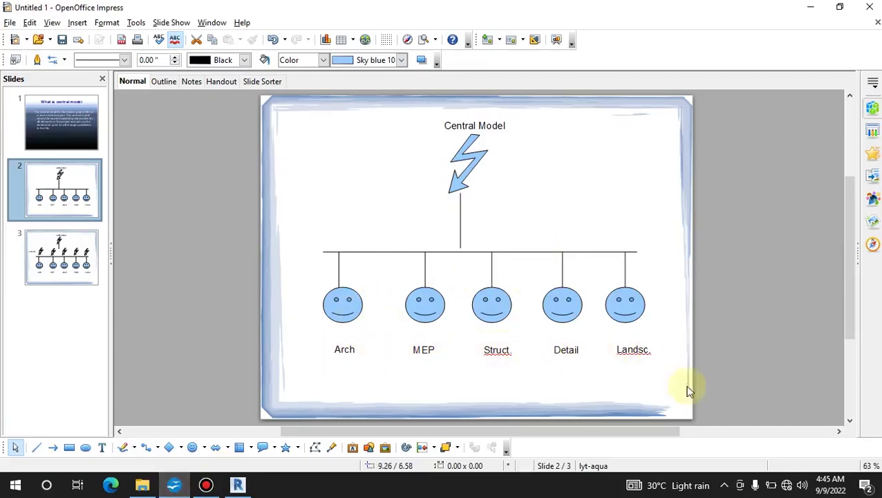
{"action": "left_click", "coordinate": [237, 485]}
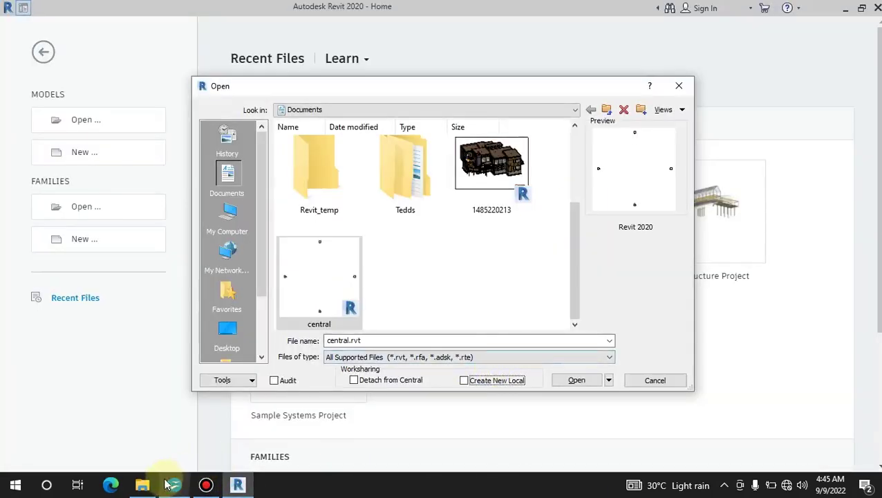
{"action": "left_click", "coordinate": [174, 484]}
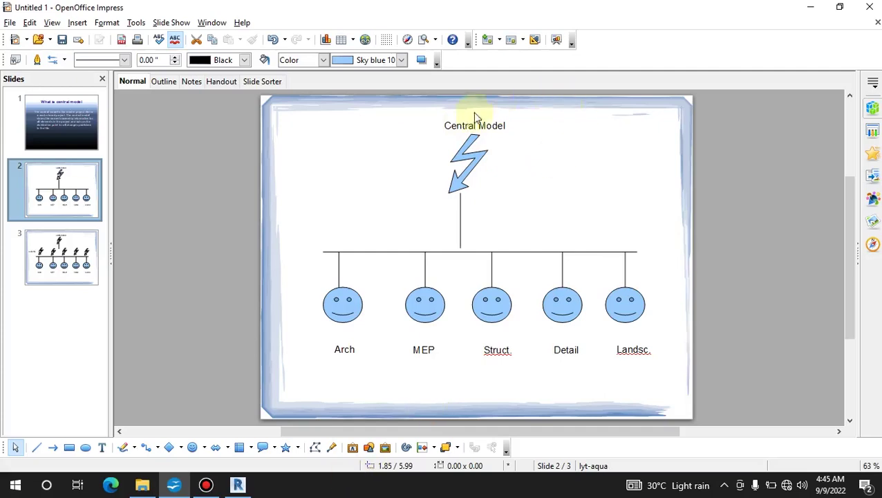
{"action": "left_click", "coordinate": [237, 485]}
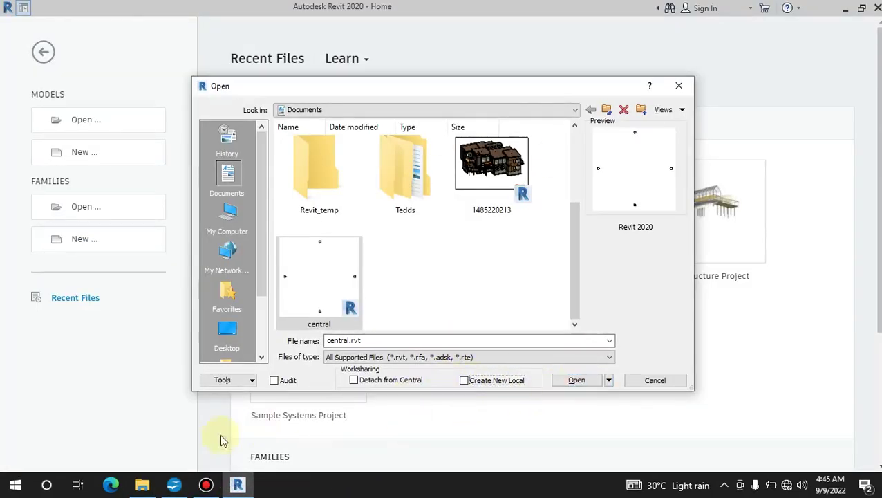
{"action": "left_click", "coordinate": [173, 485]}
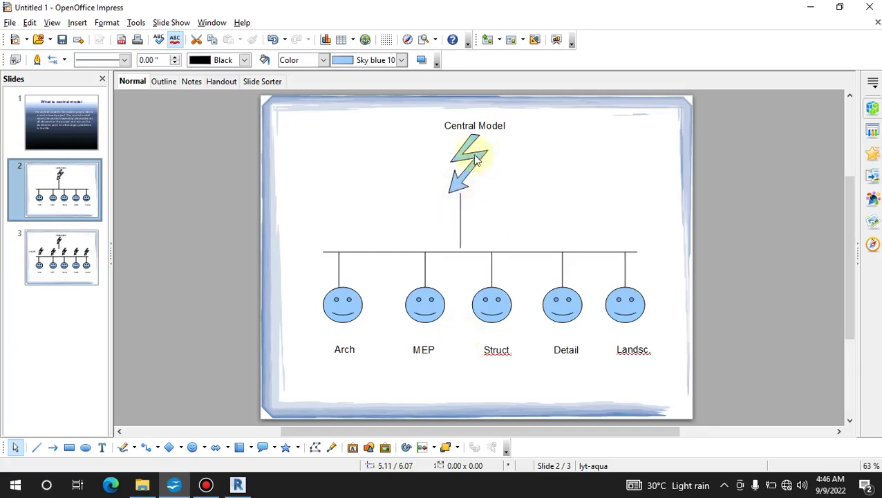
Step: In Revit's Open dialog, clear the list selection with Create New Local ticked, then return to Impress
{"action": "left_click", "coordinate": [237, 484]}
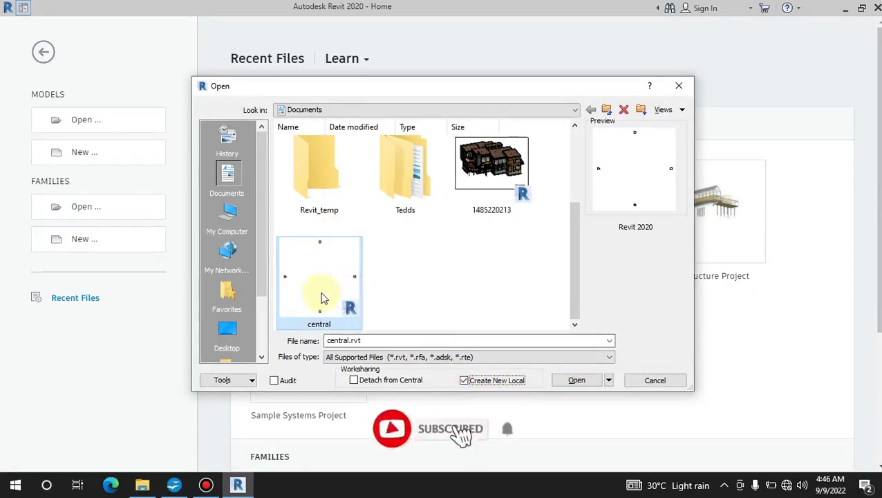
{"action": "left_click", "coordinate": [406, 281]}
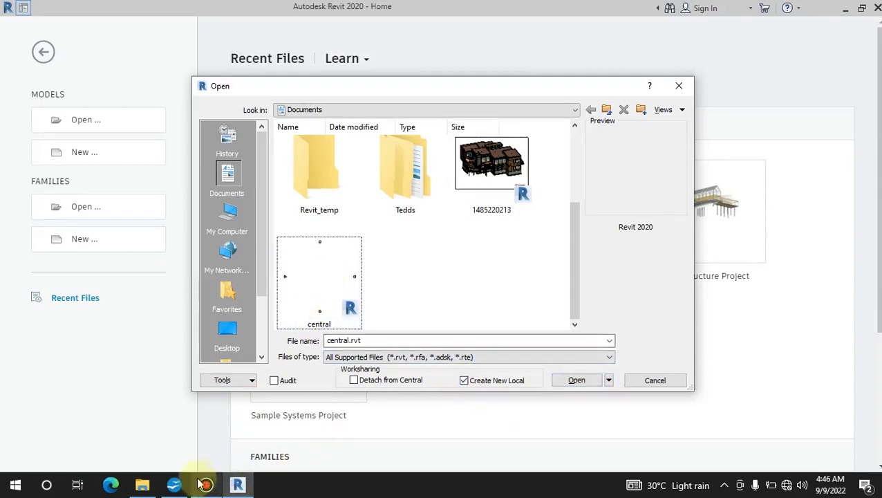
{"action": "left_click", "coordinate": [177, 484]}
Step: Present slide 3's Local File diagram, compare with slide 2, then minimize Impress
{"action": "left_click", "coordinate": [61, 258]}
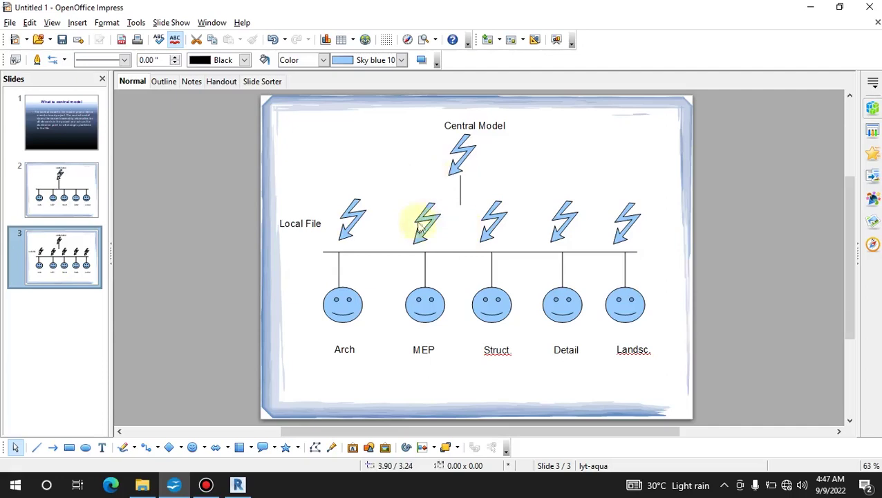
{"action": "left_click", "coordinate": [63, 173]}
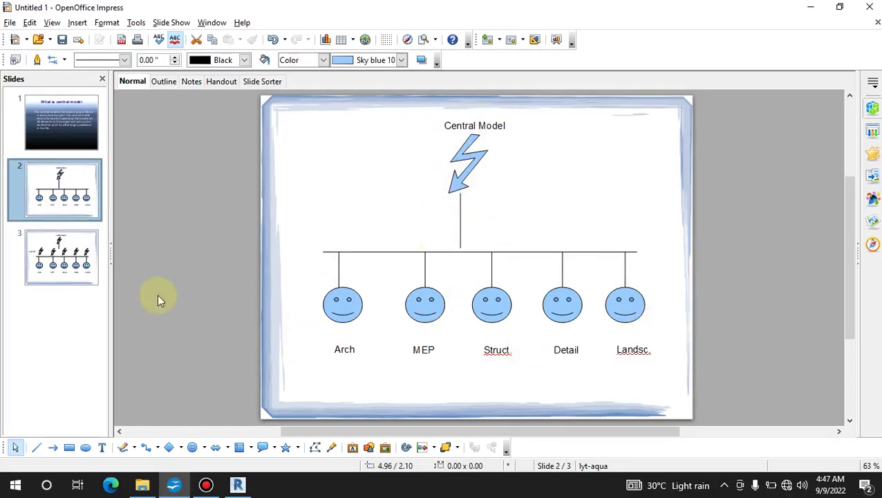
{"action": "left_click", "coordinate": [75, 256]}
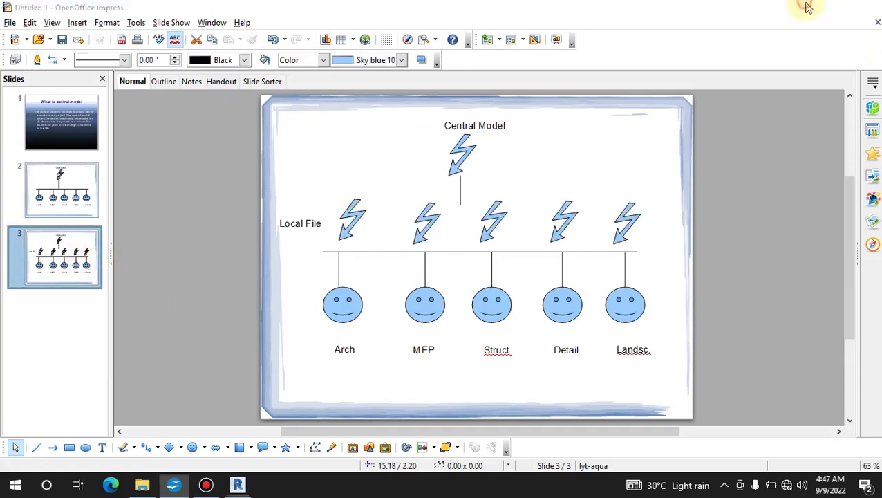
{"action": "left_click", "coordinate": [807, 6]}
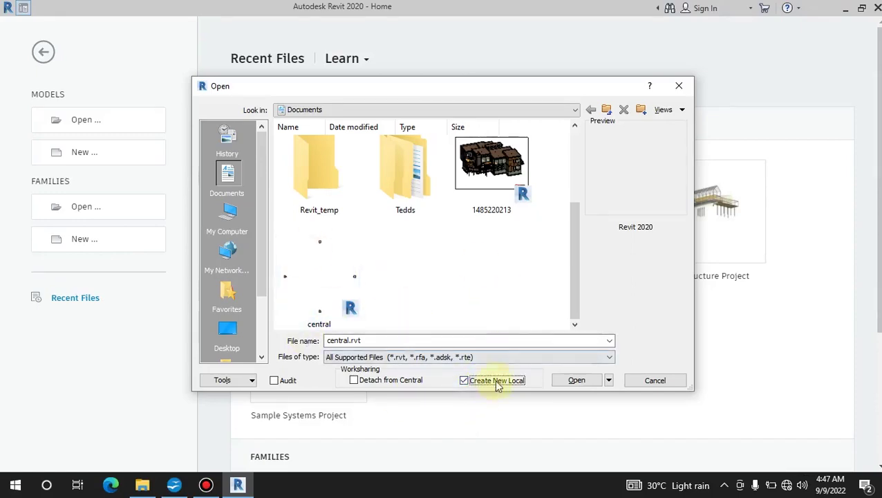
Step: Open central.rvt as local copy central_Administrator, check it in Documents, and start placing walls
{"action": "left_click", "coordinate": [585, 385]}
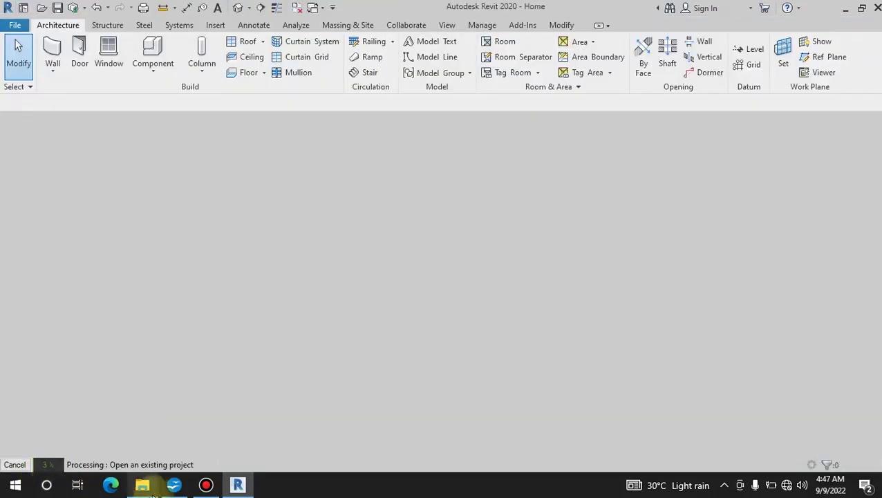
{"action": "left_click", "coordinate": [142, 485]}
{"action": "left_click", "coordinate": [638, 138]}
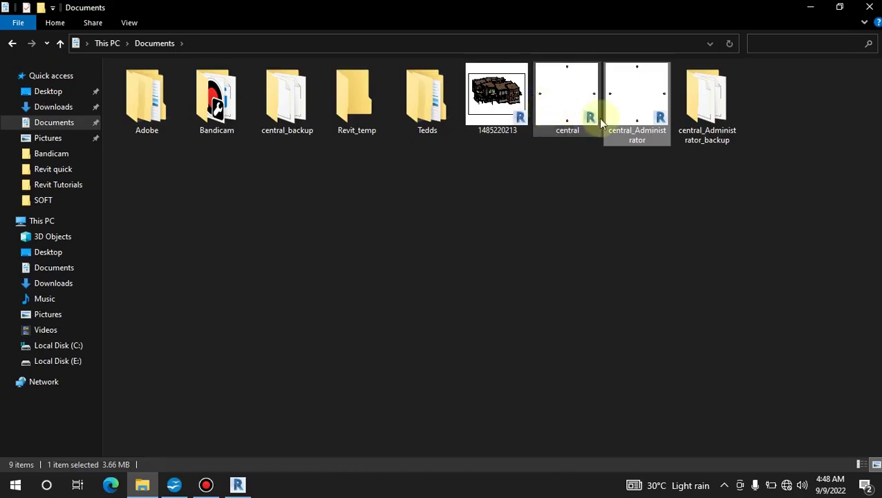
{"action": "left_click", "coordinate": [810, 8]}
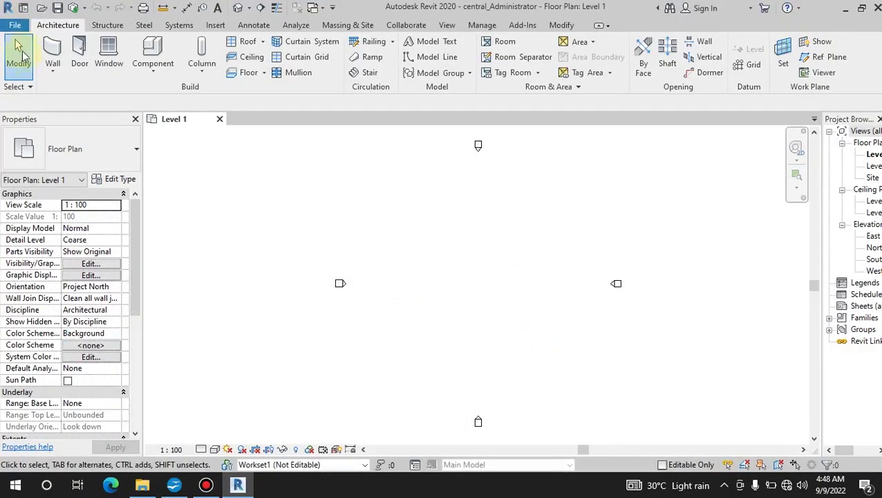
{"action": "left_click", "coordinate": [142, 484]}
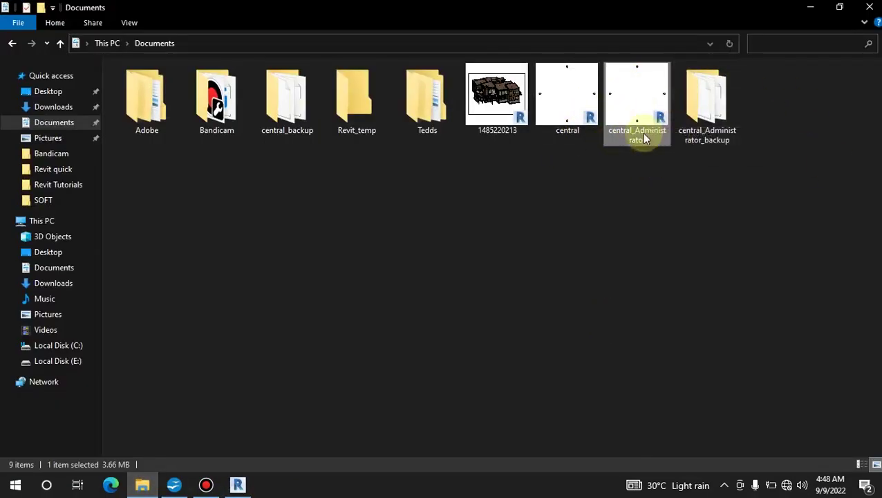
{"action": "left_click", "coordinate": [810, 7]}
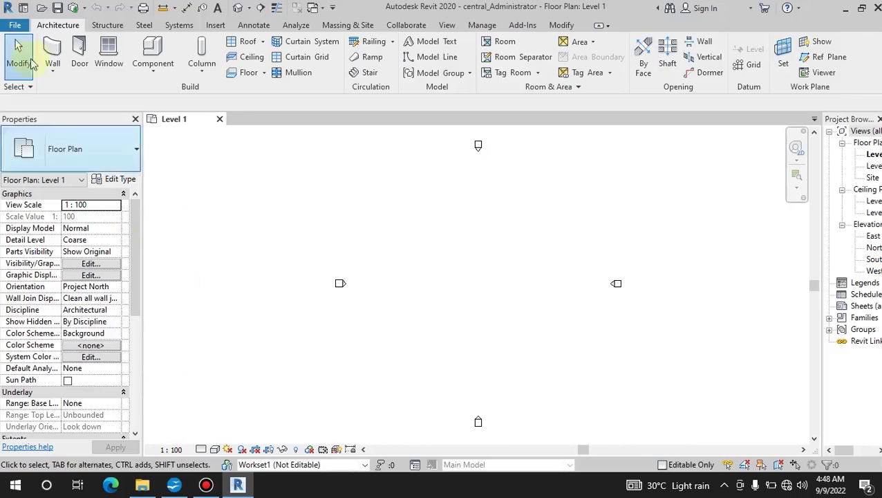
{"action": "left_click", "coordinate": [56, 46]}
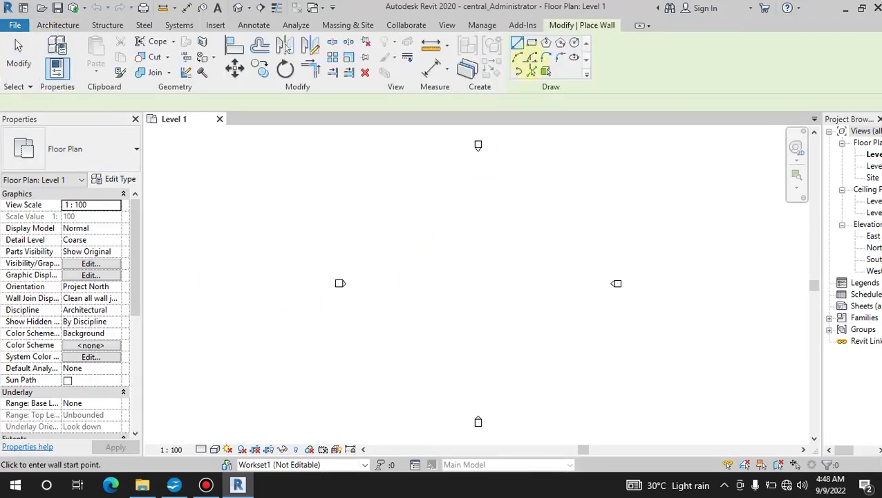
Step: Draw a 30000 by 14000 rectangle of Generic - 200mm walls on Level 1
{"action": "left_click", "coordinate": [531, 43]}
{"action": "left_click", "coordinate": [409, 249]}
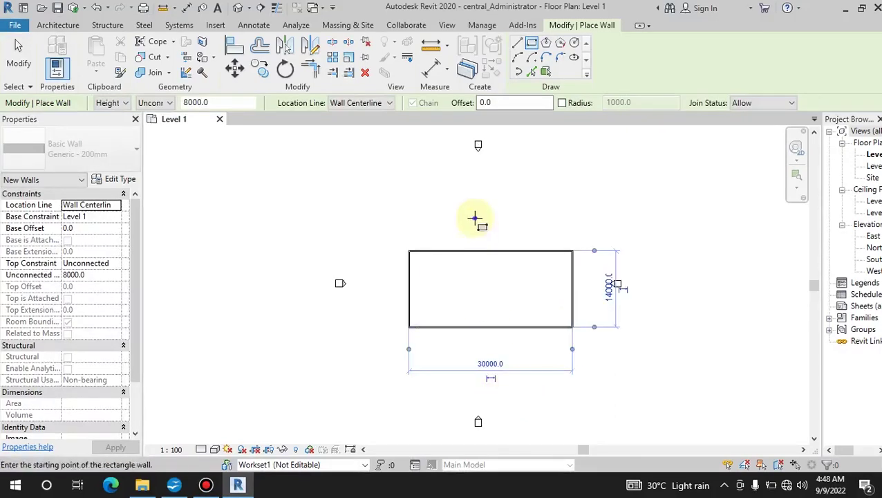
{"action": "right_click", "coordinate": [476, 220]}
{"action": "left_click", "coordinate": [502, 227]}
{"action": "right_click", "coordinate": [506, 215]}
{"action": "left_click", "coordinate": [515, 222]}
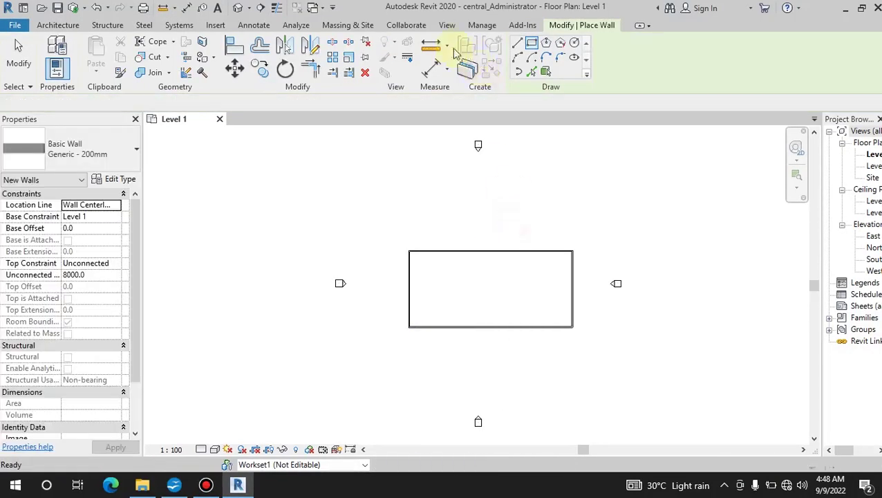
{"action": "left_click", "coordinate": [408, 25]}
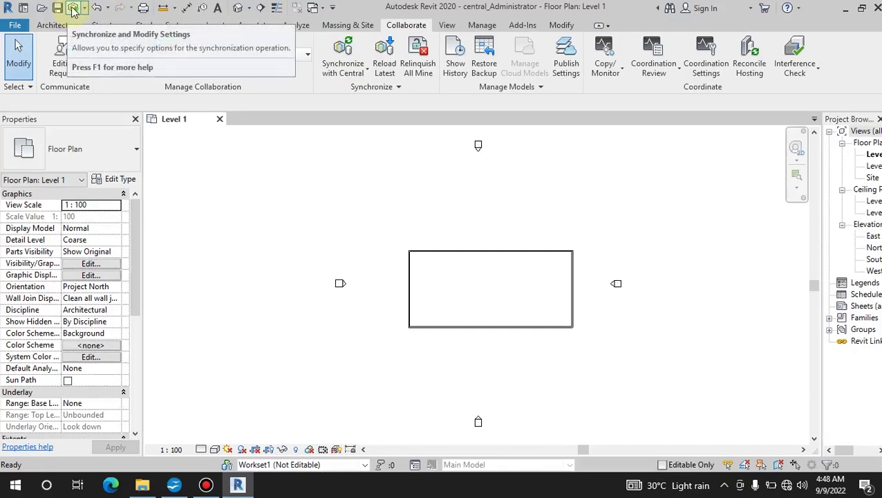
Step: In Synchronize with Central settings, browse to check the central model path
{"action": "left_click", "coordinate": [344, 54]}
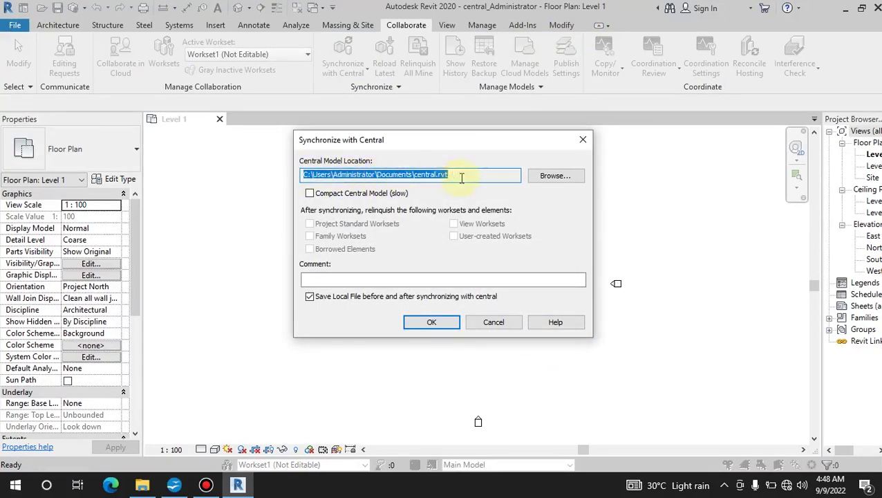
{"action": "left_click", "coordinate": [557, 177]}
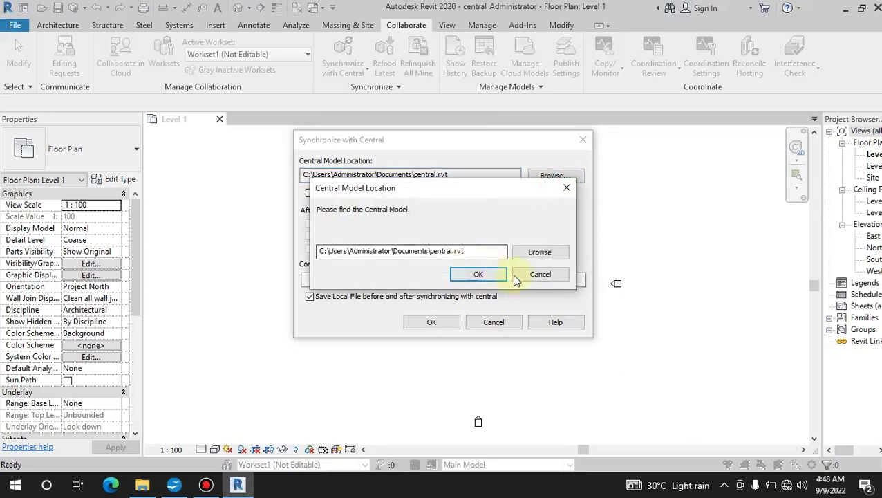
{"action": "left_click", "coordinate": [536, 274]}
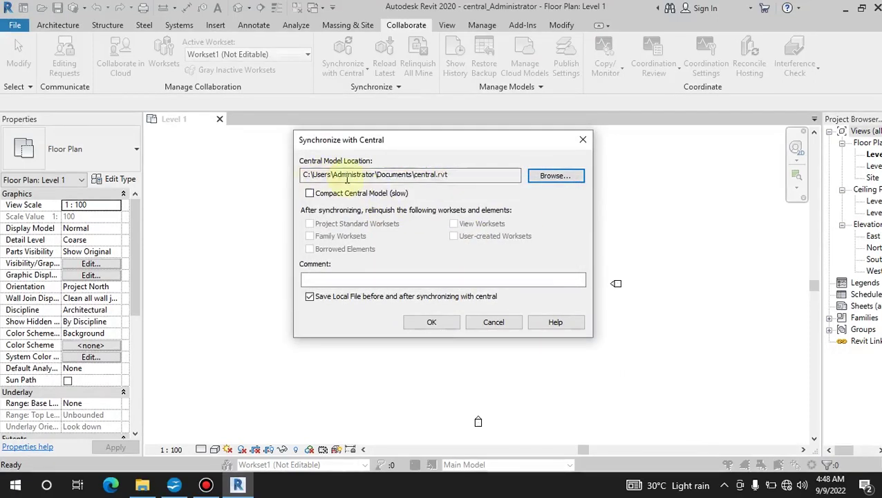
{"action": "left_click_drag", "start_coordinate": [460, 174], "coordinate": [256, 154]}
Step: Synchronize with central.rvt, saving the local file, and view the Documents folder
{"action": "left_click", "coordinate": [142, 485]}
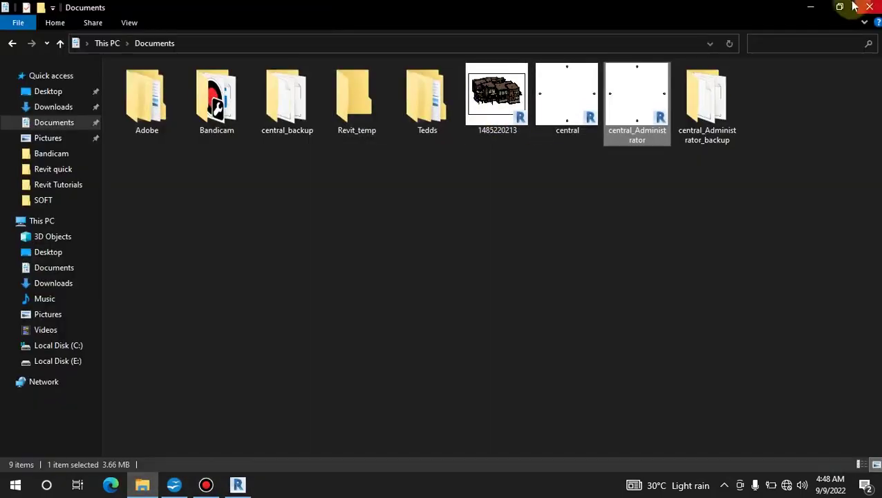
{"action": "left_click", "coordinate": [811, 7]}
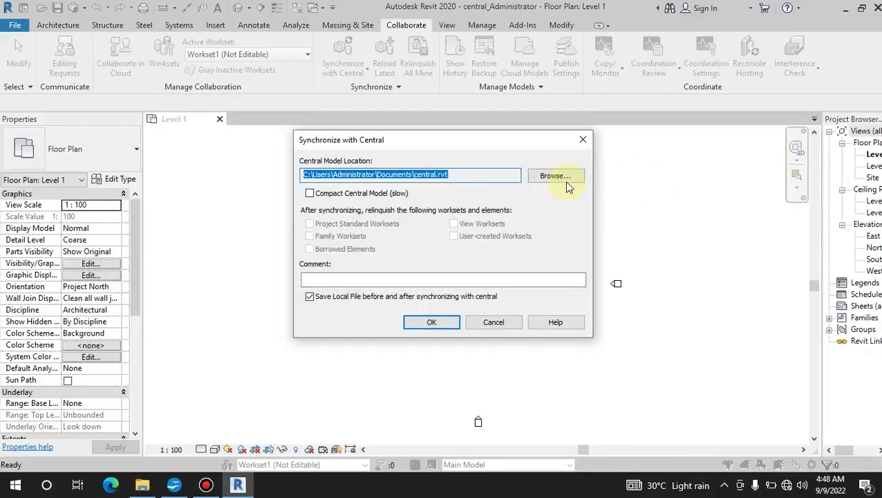
{"action": "left_click", "coordinate": [437, 325]}
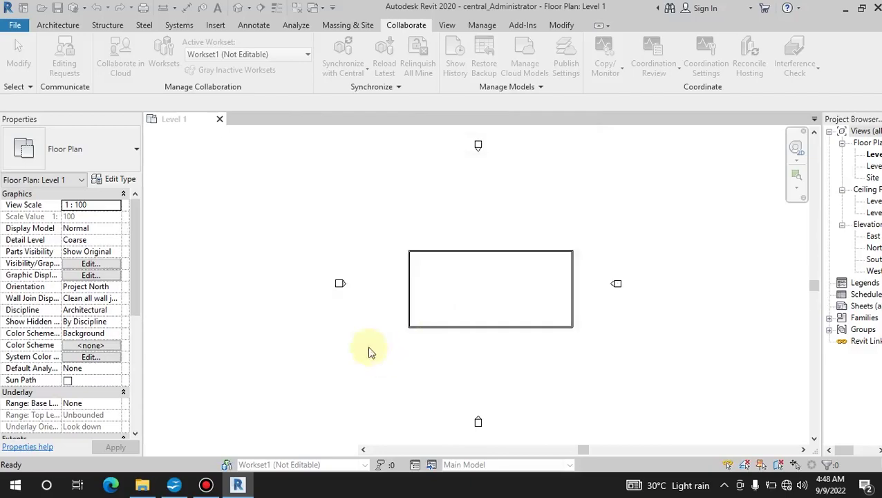
{"action": "left_click", "coordinate": [142, 485]}
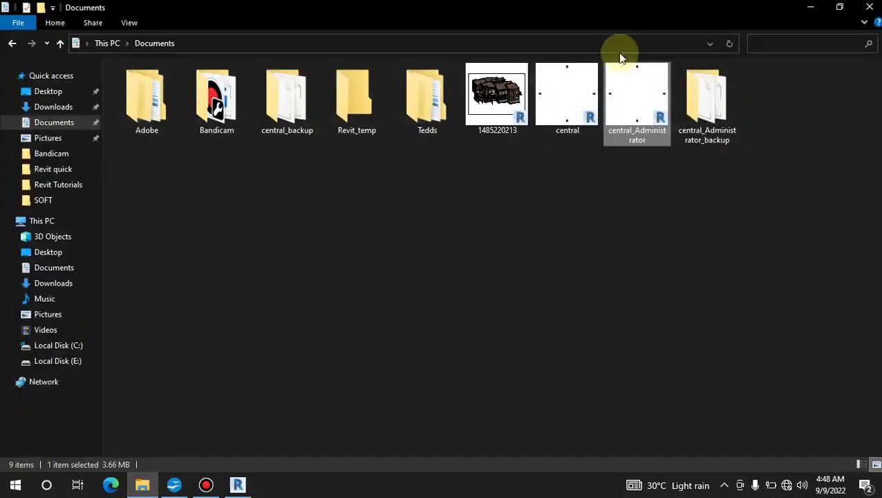
Step: Refresh the Documents folder twice to show the updated central file, minimizing Explorer each time
{"action": "right_click", "coordinate": [542, 192]}
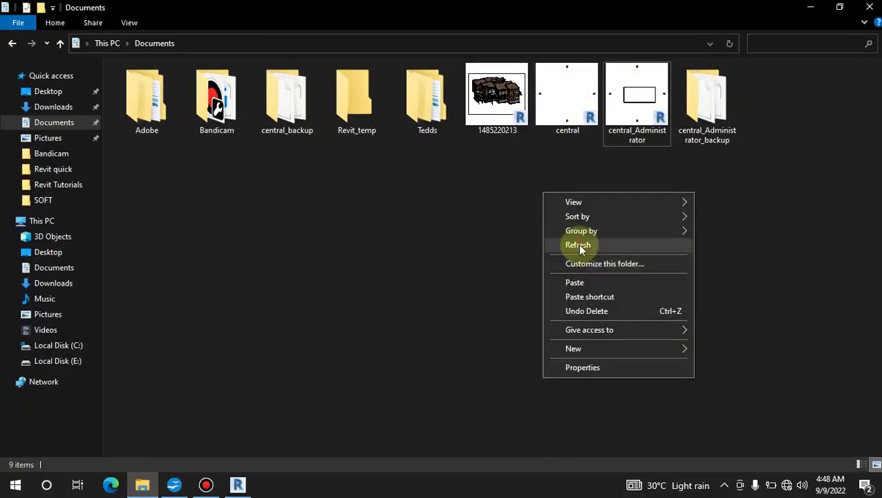
{"action": "left_click", "coordinate": [577, 244]}
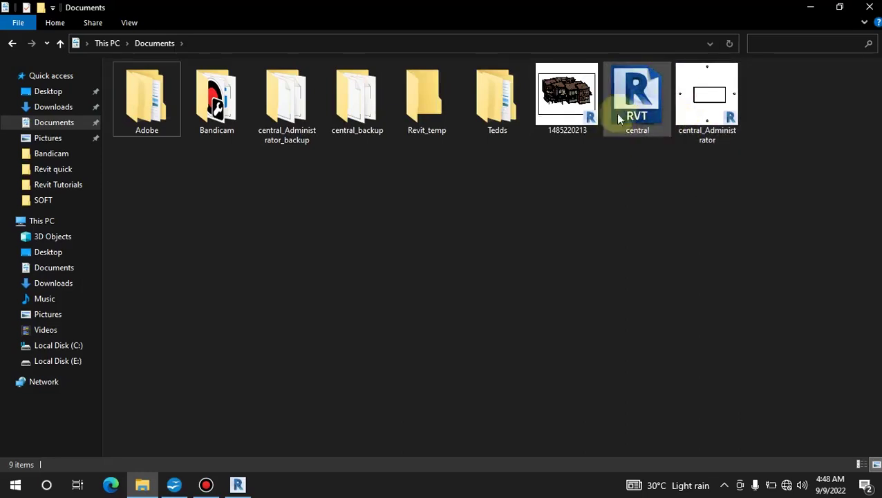
{"action": "left_click", "coordinate": [810, 7]}
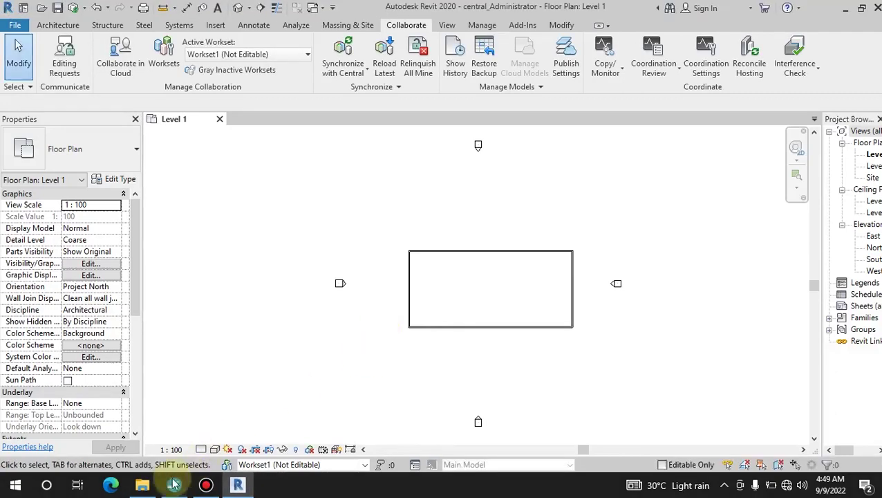
{"action": "left_click", "coordinate": [143, 485]}
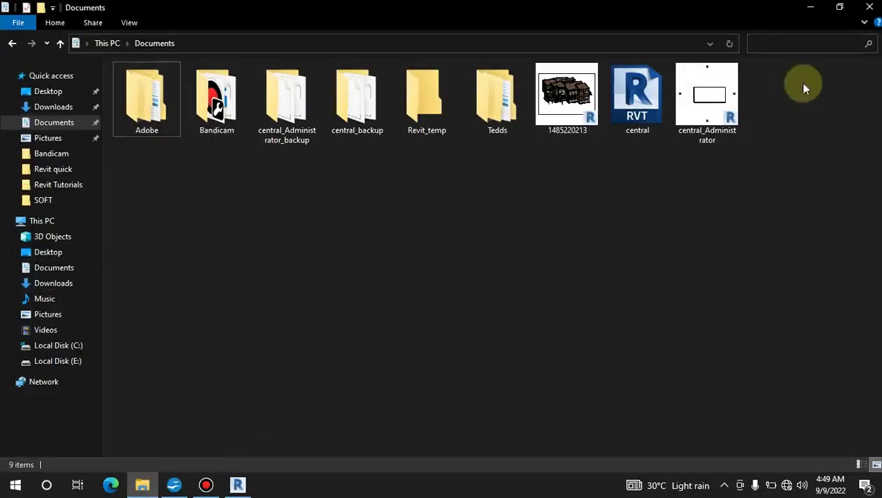
{"action": "right_click", "coordinate": [643, 145]}
{"action": "left_click", "coordinate": [667, 196]}
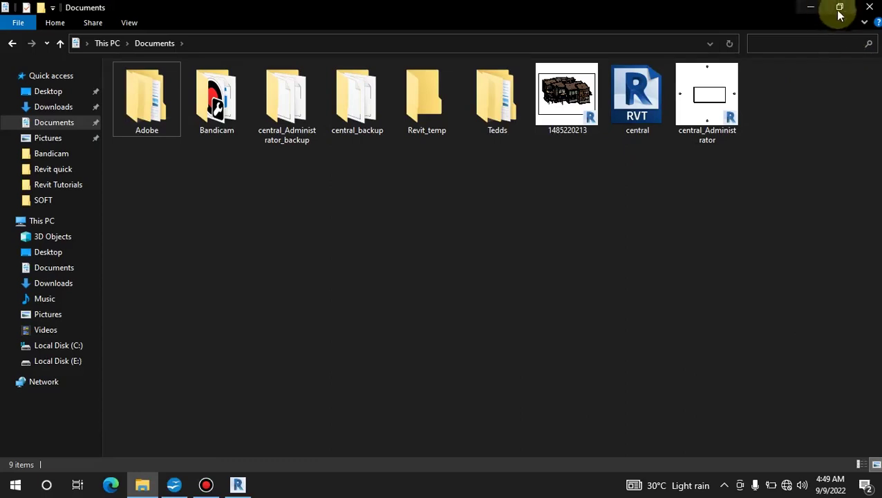
{"action": "left_click", "coordinate": [816, 11]}
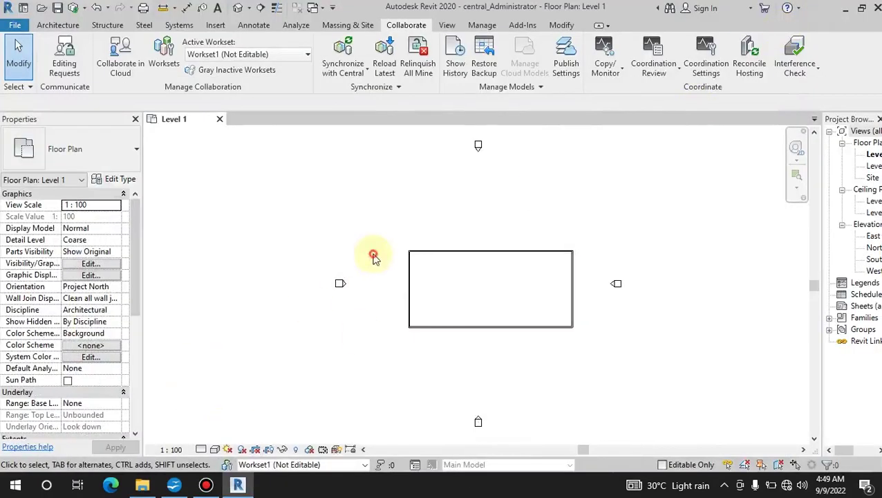
Step: Pan the Level 1 plan, glance at Documents, then show the File menu's recent documents
{"action": "middle_click_drag", "start_coordinate": [415, 237], "coordinate": [307, 196]}
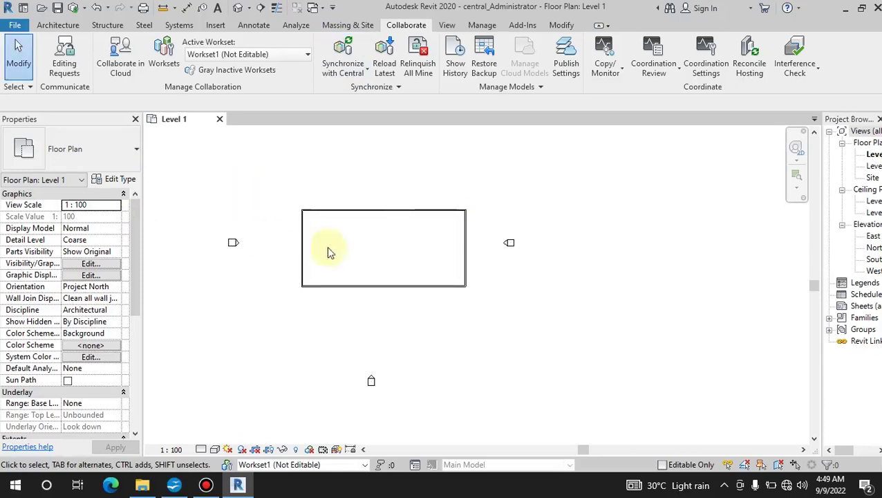
{"action": "middle_click_drag", "start_coordinate": [343, 244], "coordinate": [383, 273]}
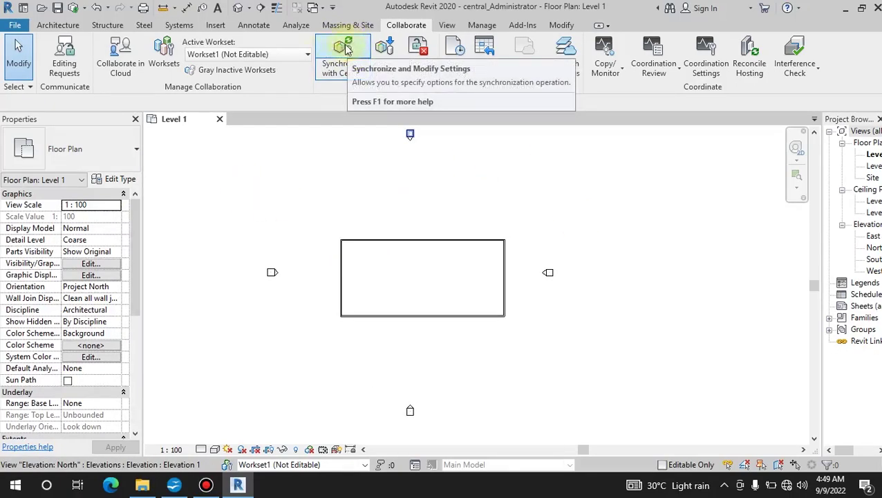
{"action": "left_click", "coordinate": [142, 484]}
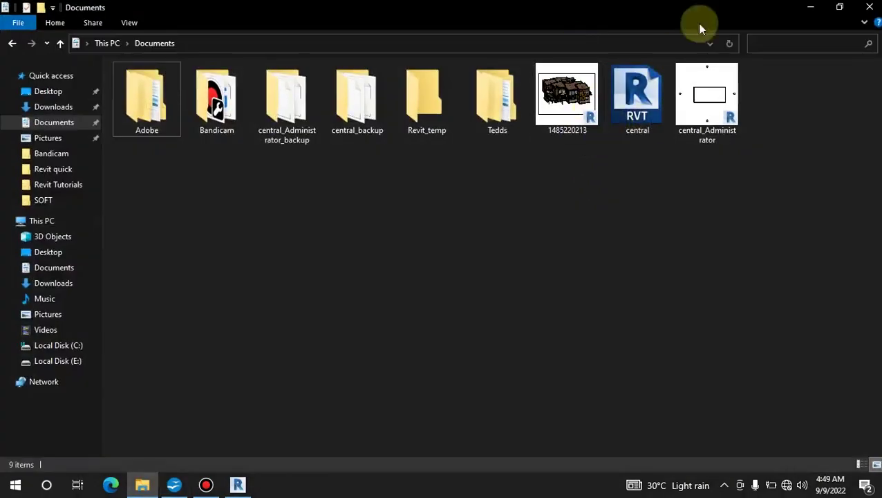
{"action": "left_click", "coordinate": [809, 7]}
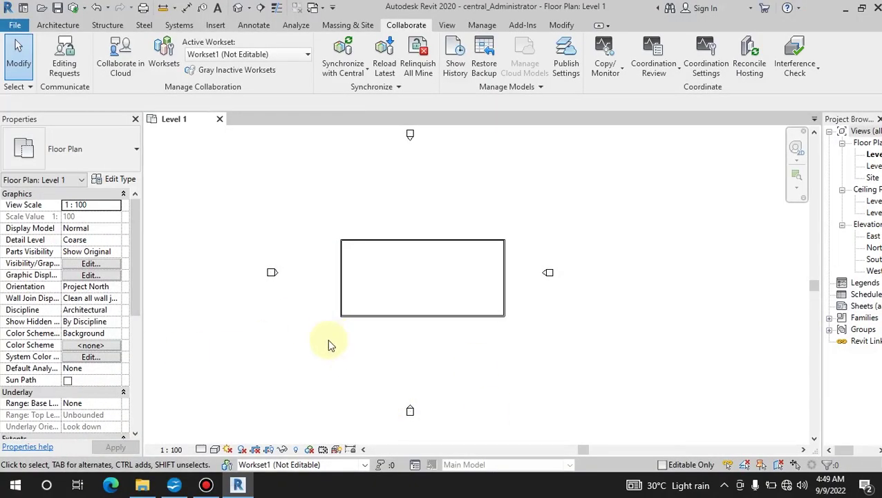
{"action": "left_click", "coordinate": [15, 25]}
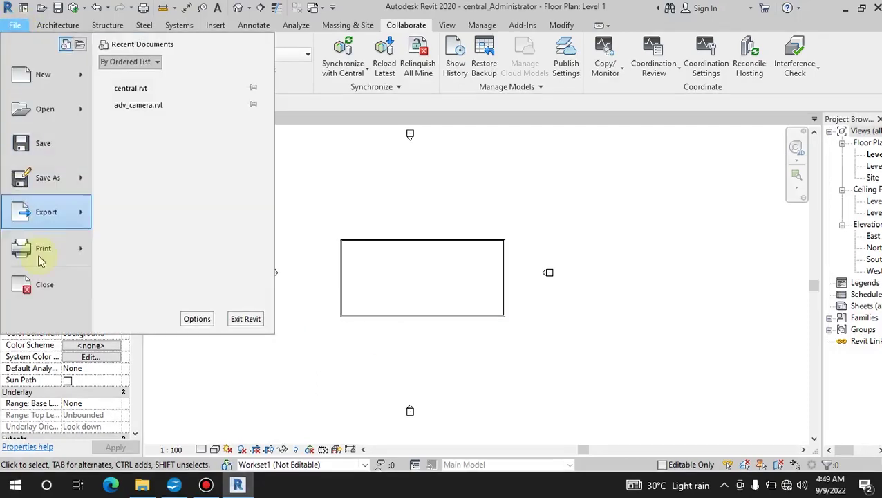
Step: Close central_Administrator and open central.rvt directly with Create New Local unchecked
{"action": "left_click", "coordinate": [44, 285]}
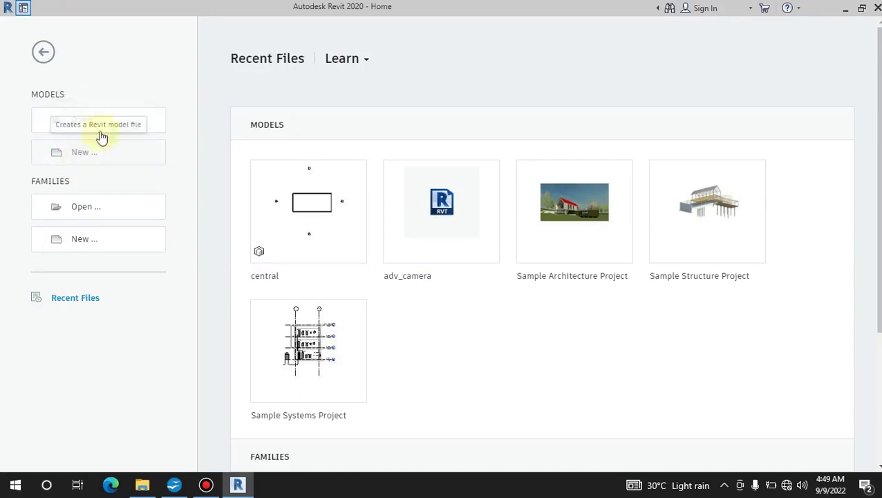
{"action": "left_click", "coordinate": [103, 127]}
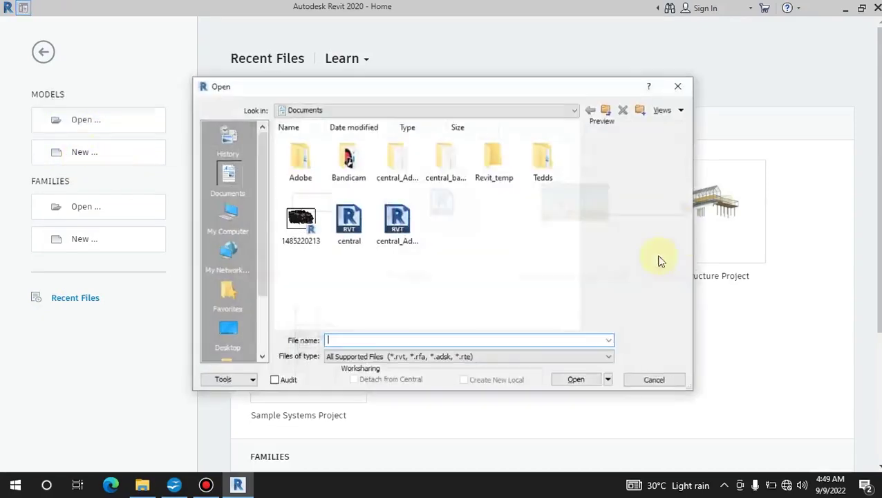
{"action": "left_click", "coordinate": [349, 227]}
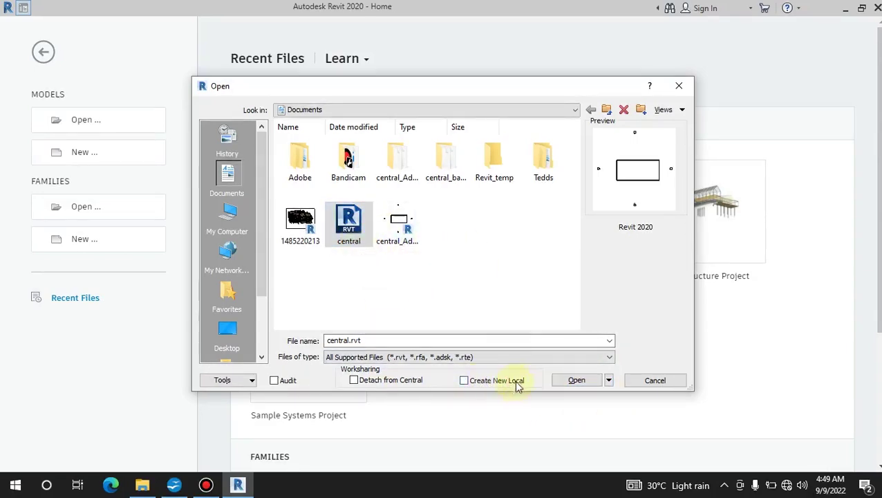
{"action": "left_click", "coordinate": [574, 380]}
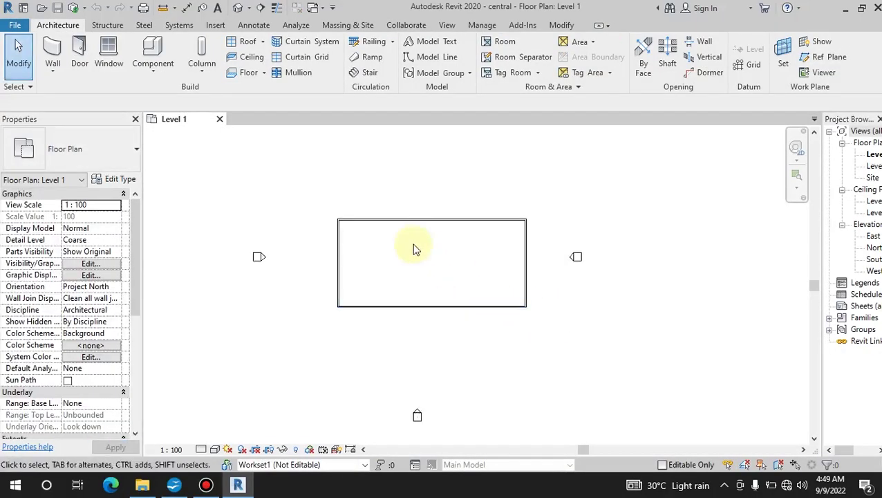
{"action": "scroll", "coordinate": [413, 249], "scroll_direction": "up", "scroll_amount": 4}
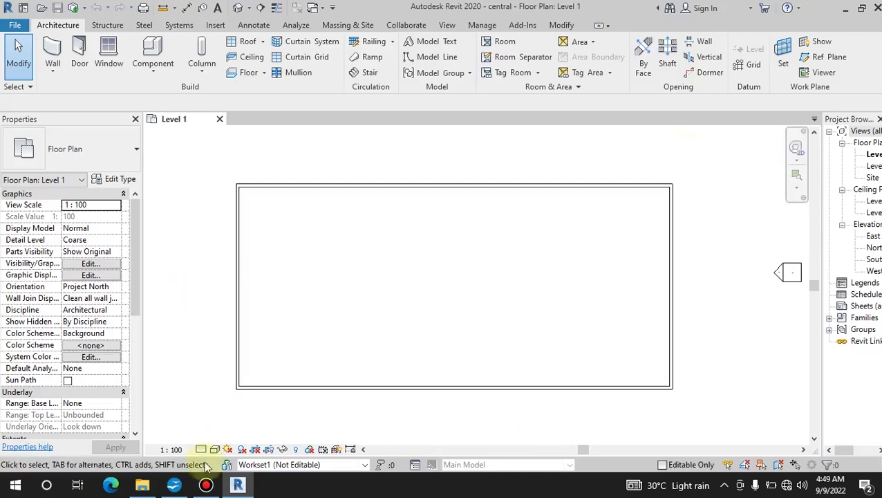
{"action": "left_click", "coordinate": [140, 489]}
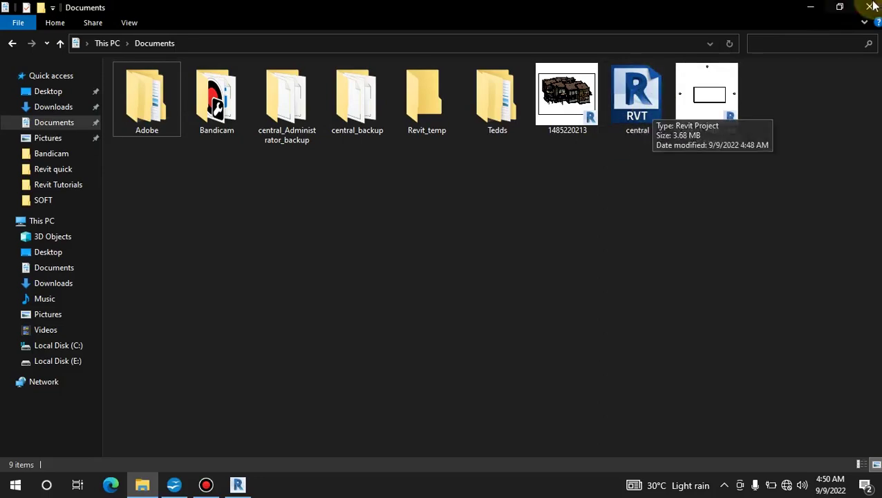
{"action": "left_click", "coordinate": [806, 6]}
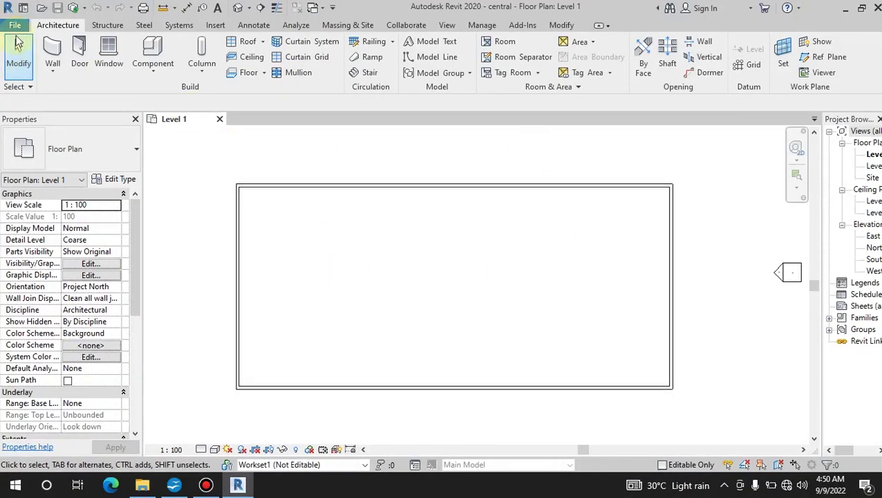
{"action": "key", "text": "alt+f"}
Step: Close the current project and open central.rvt with Detach from Central instead of Create New Local
{"action": "left_click", "coordinate": [39, 286]}
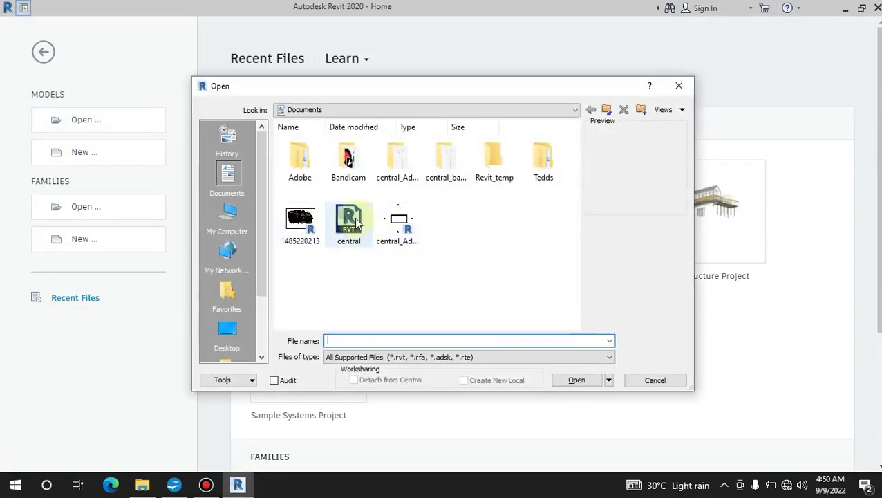
{"action": "left_click", "coordinate": [349, 225]}
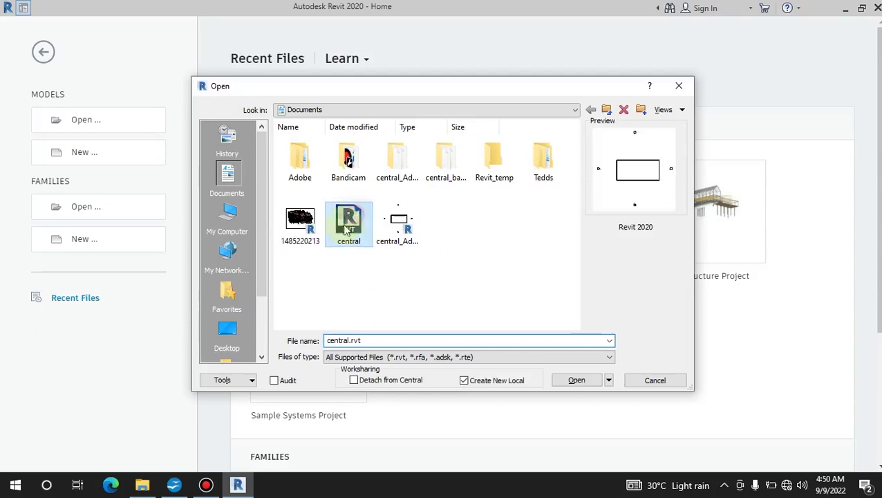
{"action": "left_click", "coordinate": [469, 381]}
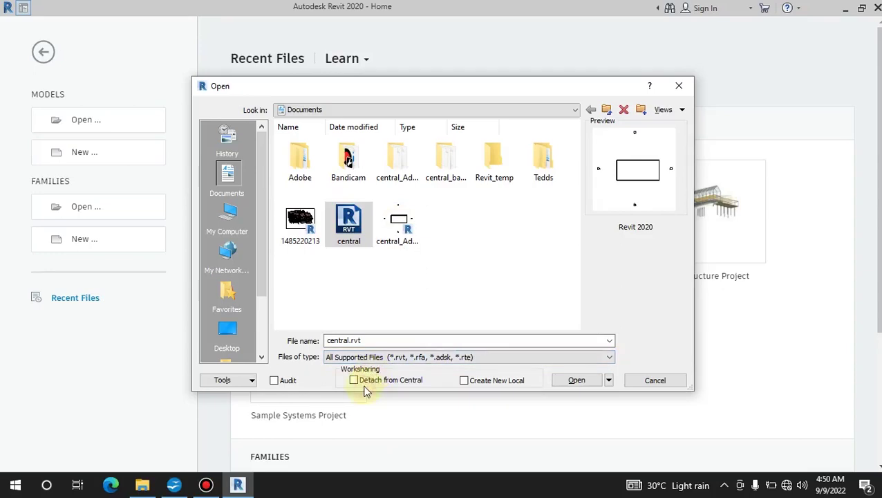
{"action": "left_click", "coordinate": [571, 382]}
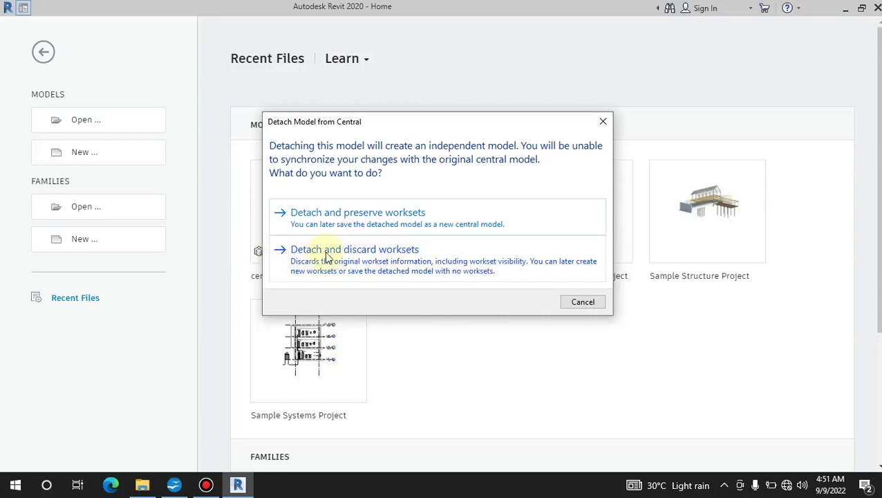
Step: Detach the model preserving worksets and start saving it as a new project
{"action": "left_click", "coordinate": [349, 218]}
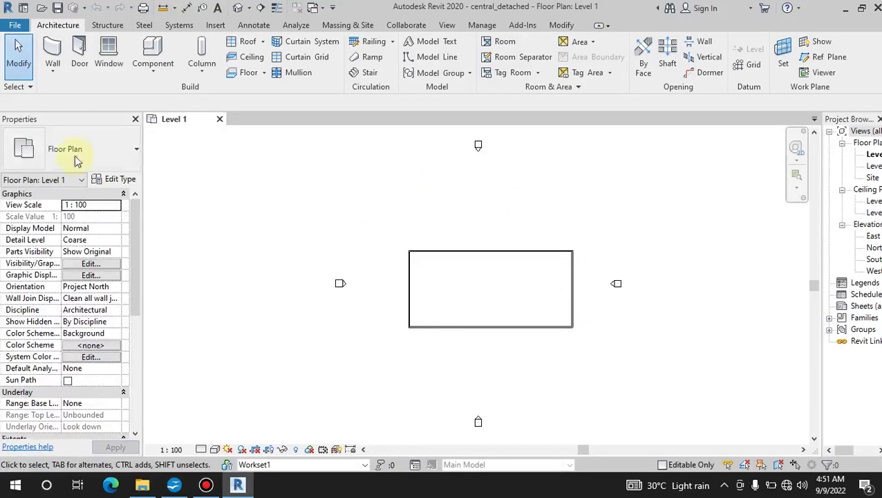
{"action": "left_click", "coordinate": [12, 26]}
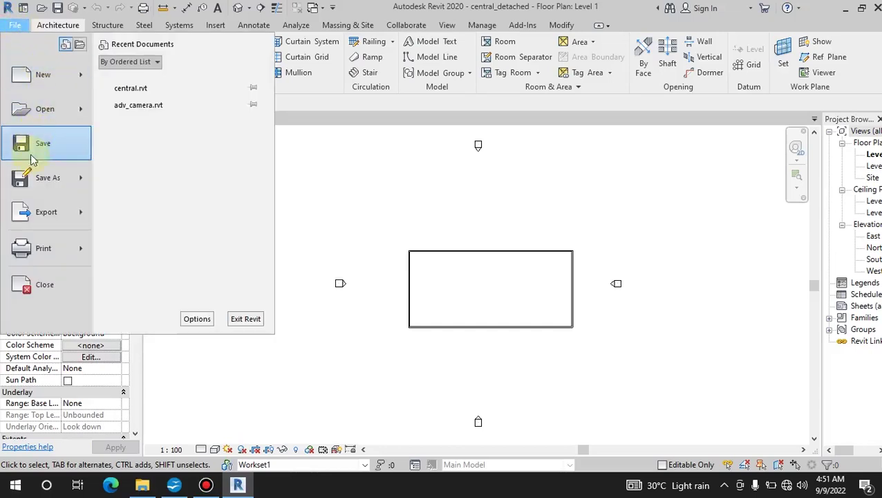
{"action": "mouse_move", "coordinate": [72, 180]}
{"action": "left_click", "coordinate": [152, 138]}
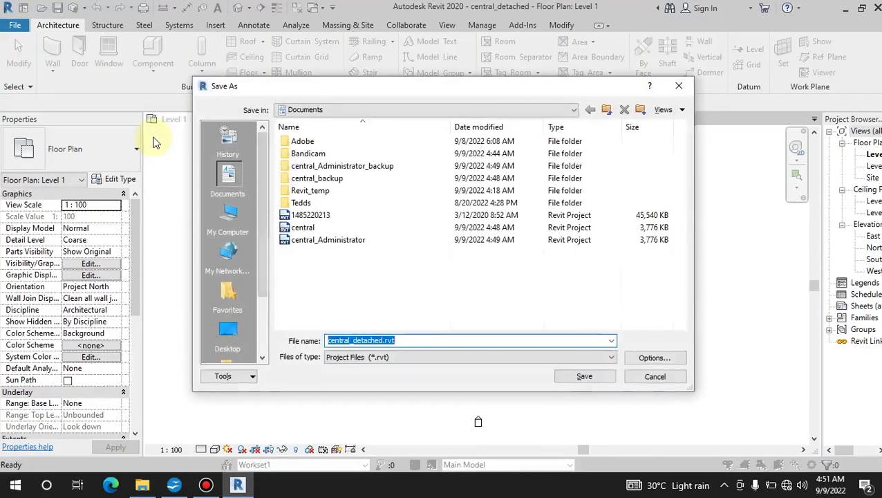
Step: Review the Save As options unchanged, cancel, and close central_detached without saving
{"action": "left_click", "coordinate": [650, 358]}
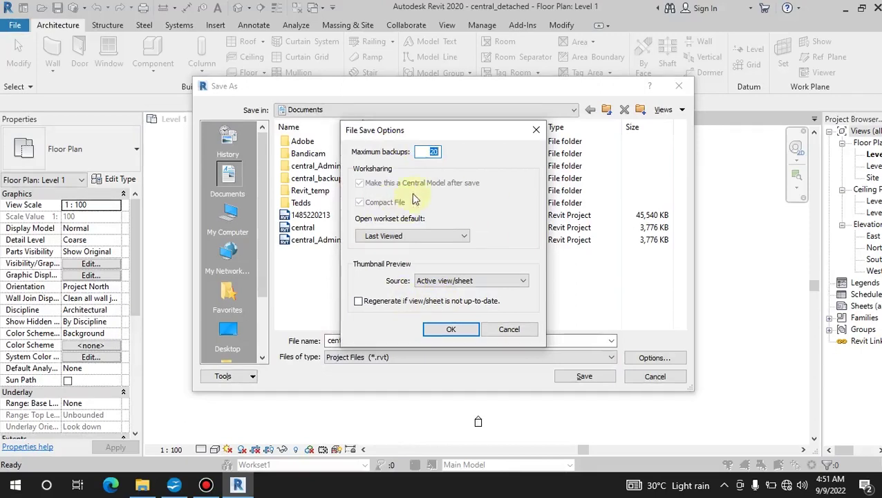
{"action": "left_click", "coordinate": [499, 329]}
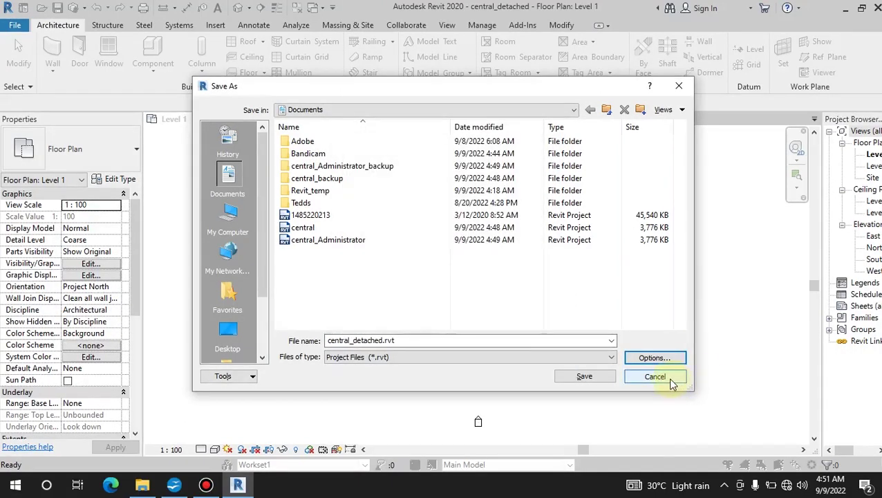
{"action": "left_click", "coordinate": [574, 377]}
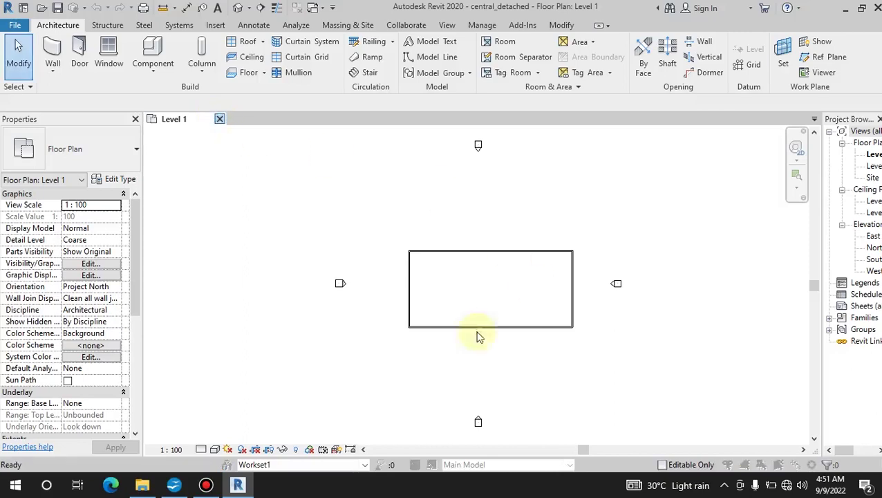
{"action": "key", "text": "ctrl+F4"}
{"action": "left_click", "coordinate": [471, 251]}
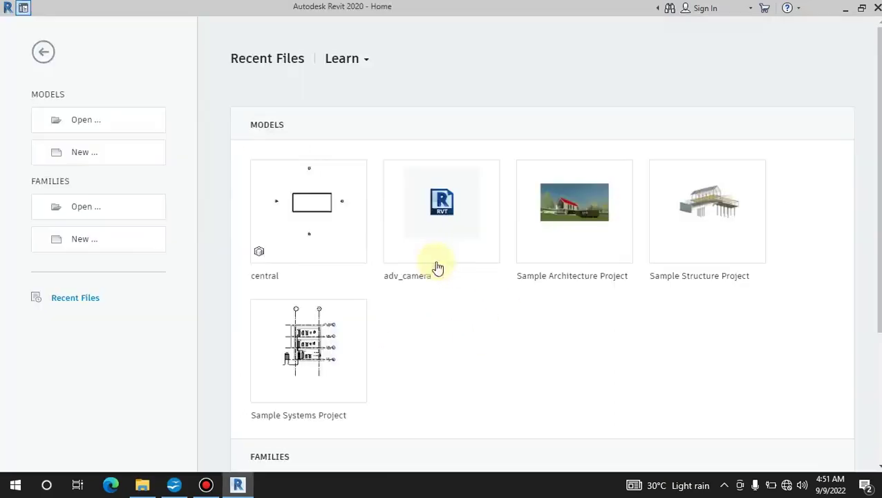
Step: Open central.rvt detached from central, this time discarding its worksets
{"action": "left_click", "coordinate": [95, 123]}
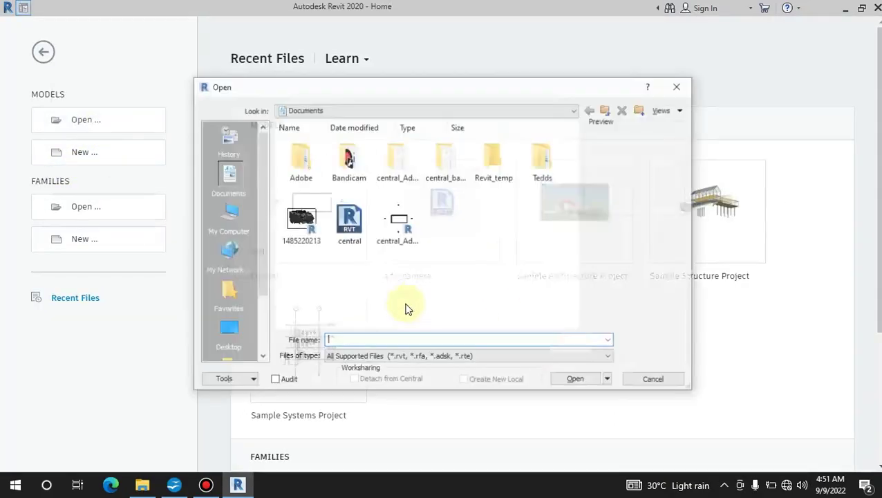
{"action": "left_click", "coordinate": [349, 222]}
{"action": "left_click", "coordinate": [355, 380]}
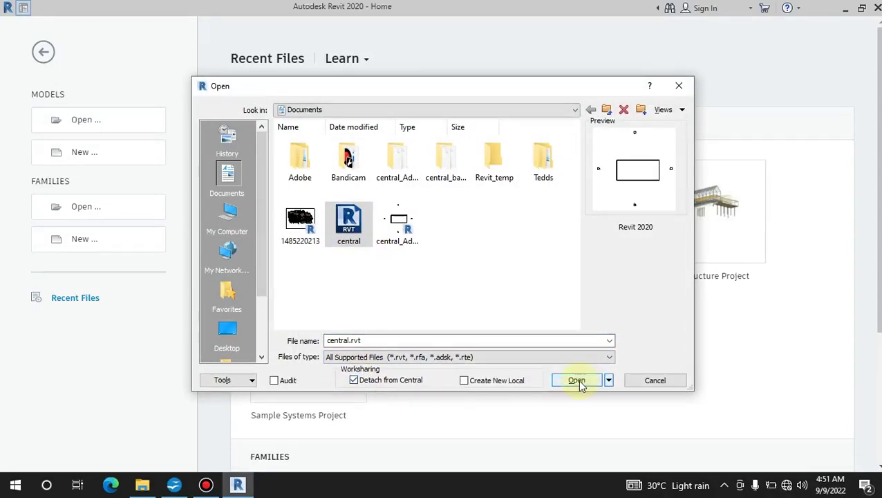
{"action": "left_click", "coordinate": [581, 382]}
{"action": "left_click", "coordinate": [391, 274]}
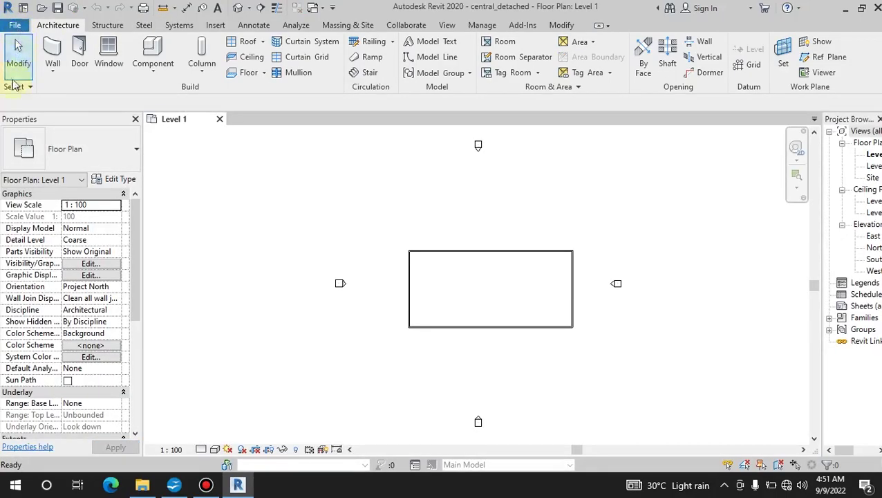
Step: Check the Save As project options for central_detached, then cancel without saving
{"action": "key", "text": "alt+f"}
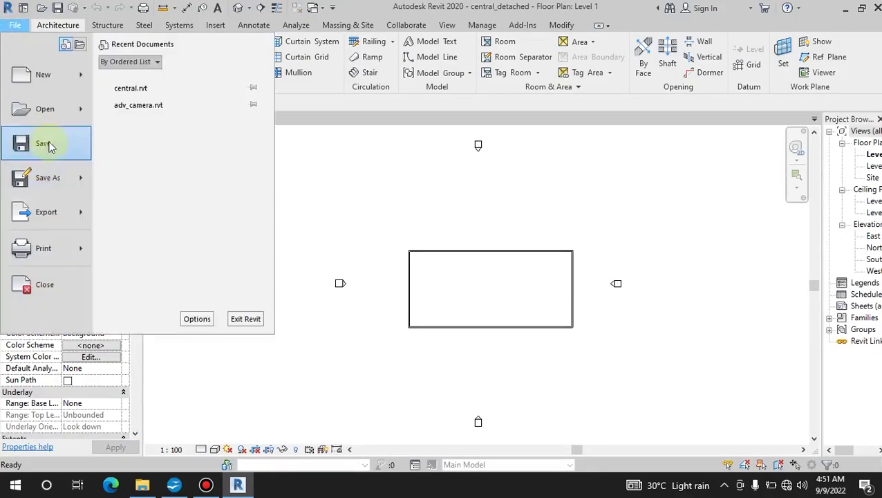
{"action": "mouse_move", "coordinate": [65, 177]}
{"action": "left_click", "coordinate": [188, 132]}
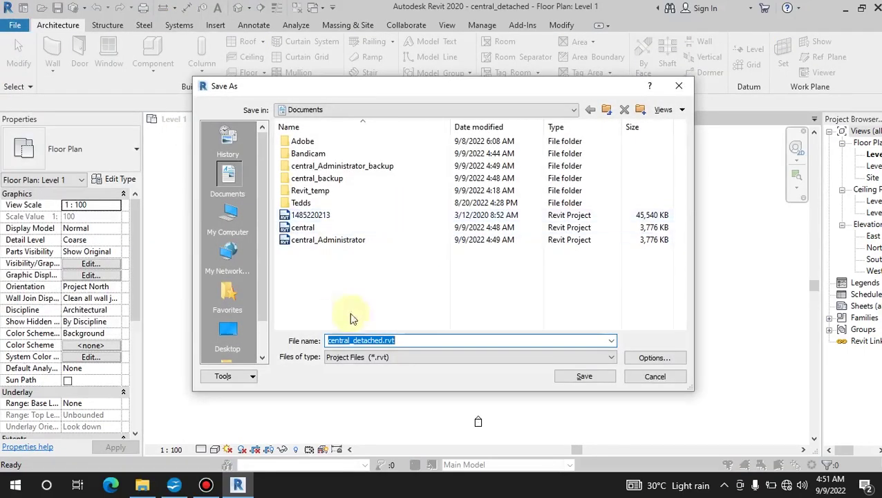
{"action": "left_click", "coordinate": [660, 359]}
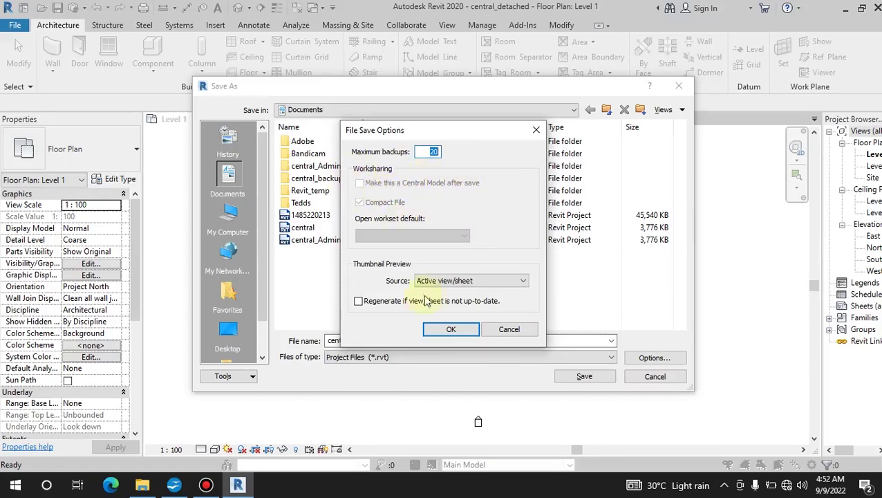
{"action": "left_click", "coordinate": [506, 331]}
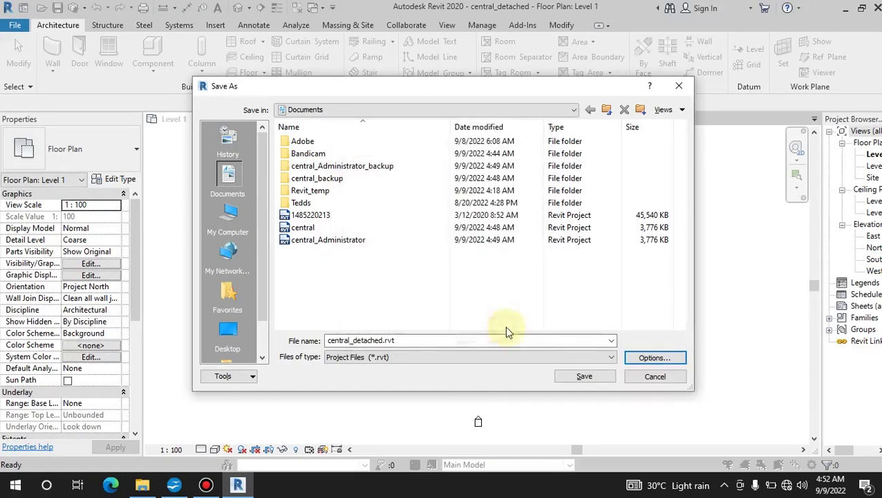
{"action": "left_click", "coordinate": [653, 381]}
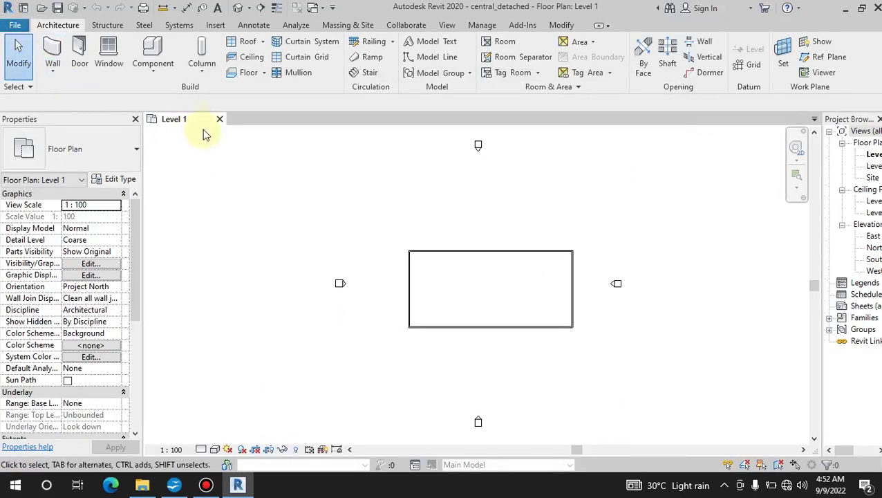
Step: Close the detached project, declining to save central_detached
{"action": "left_click", "coordinate": [14, 27]}
{"action": "left_click", "coordinate": [42, 285]}
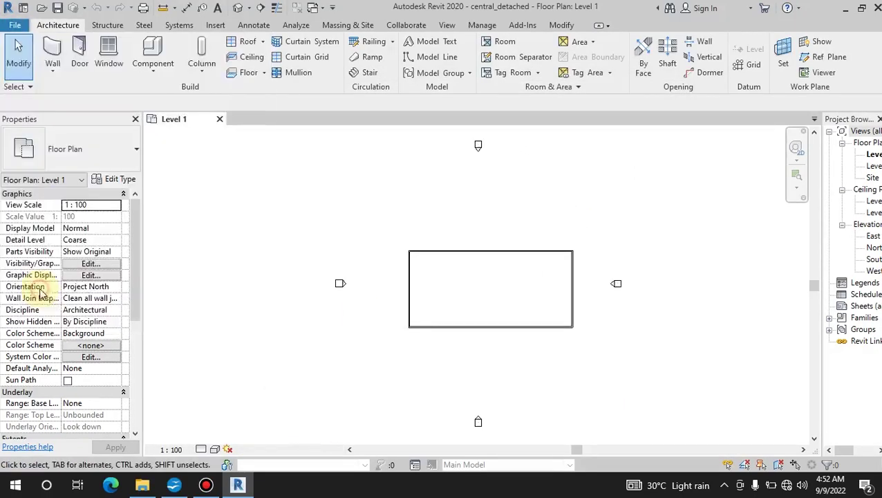
{"action": "left_click", "coordinate": [470, 250]}
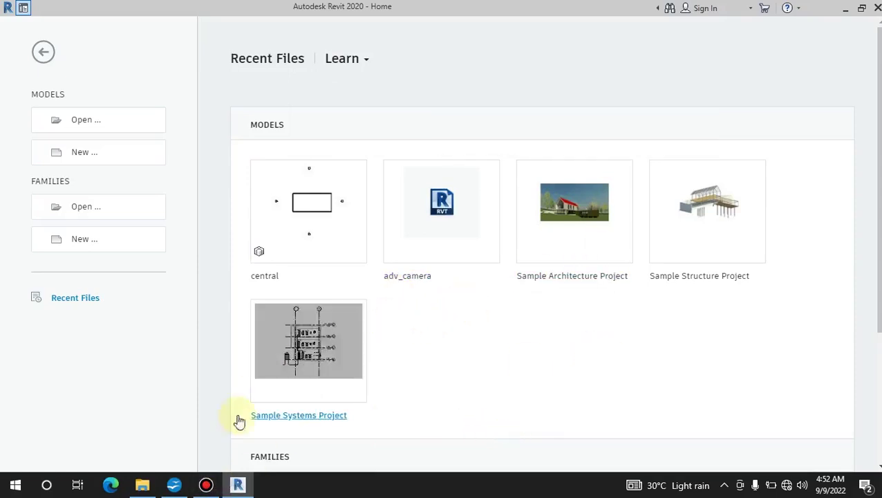
Step: Minimize Revit and refresh the Windows desktop
{"action": "mouse_move", "coordinate": [194, 485]}
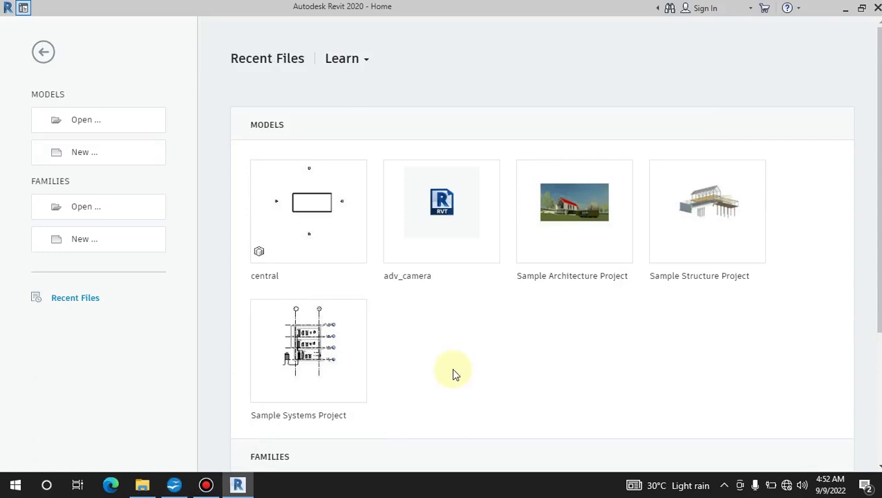
{"action": "left_click", "coordinate": [845, 8]}
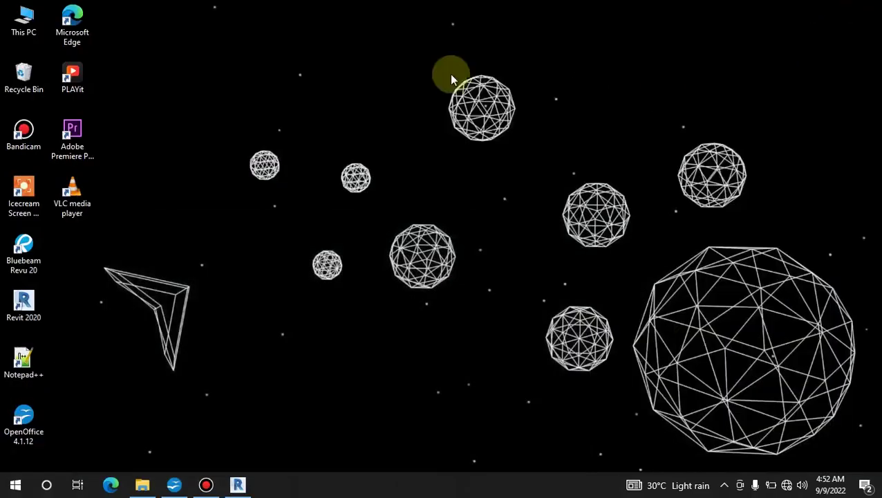
{"action": "right_click", "coordinate": [450, 119]}
{"action": "left_click", "coordinate": [453, 105]}
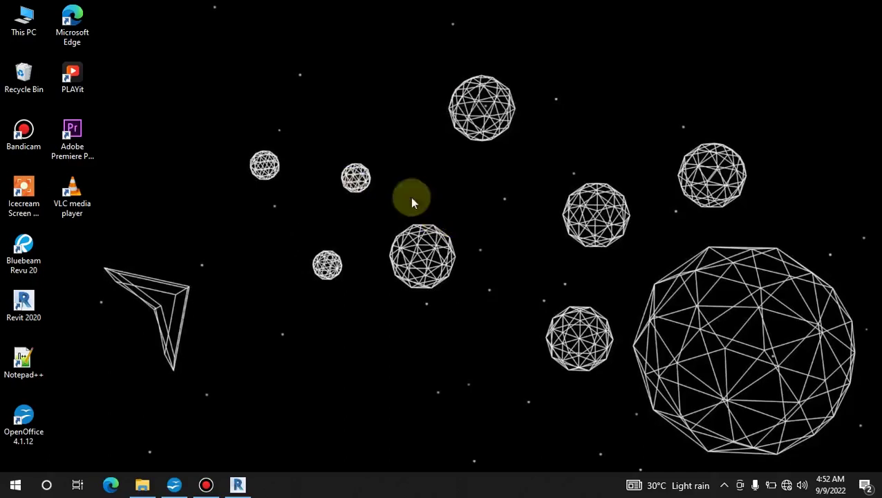